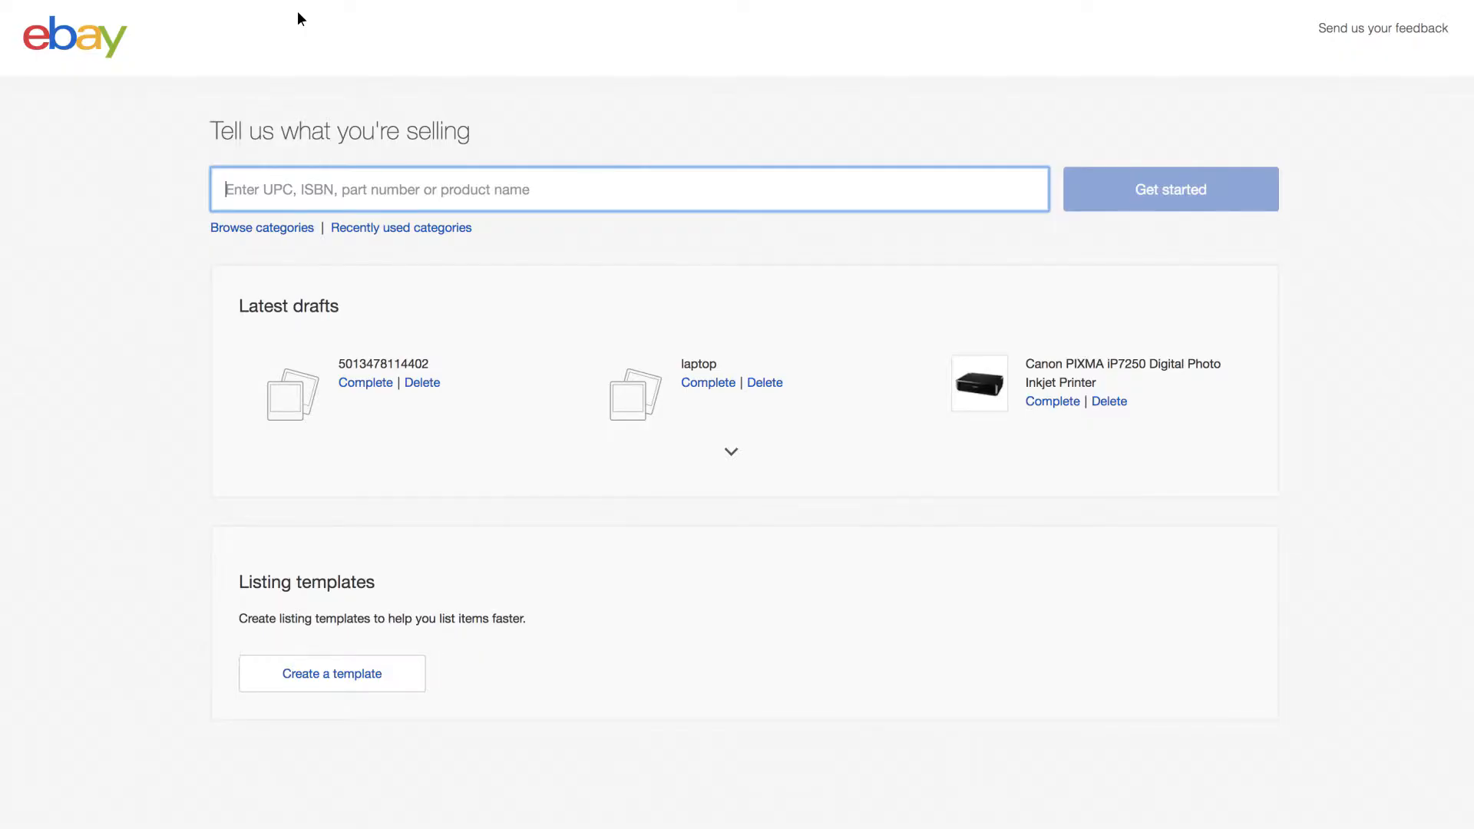
# Step: Start a listing for "iphone 7 32GB MN912BA" in the suggested Mobile & Smart Phones category
pyautogui.click(224, 194)
pyautogui.write('iphone 7')
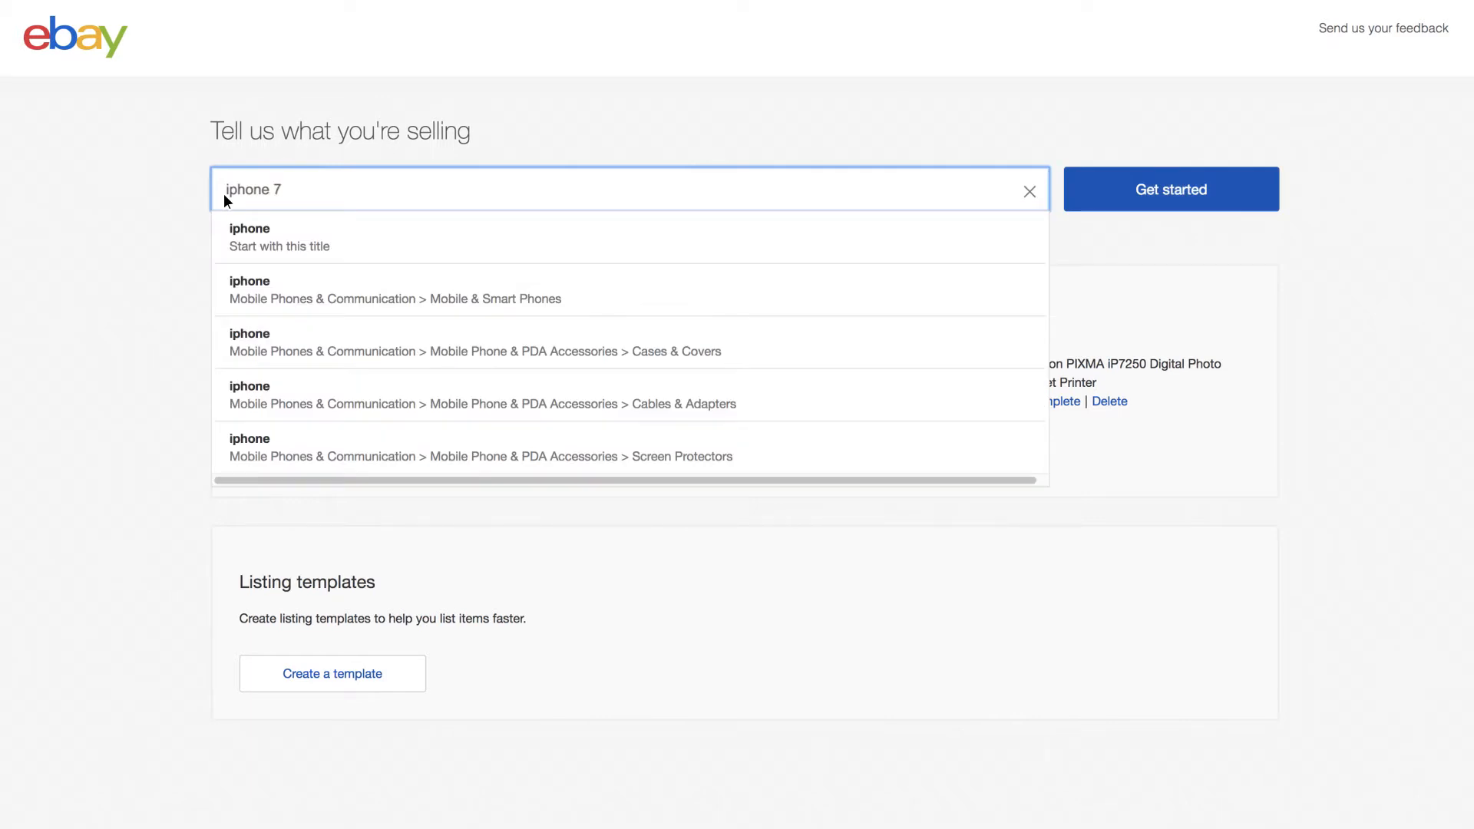
pyautogui.write(' 32GB')
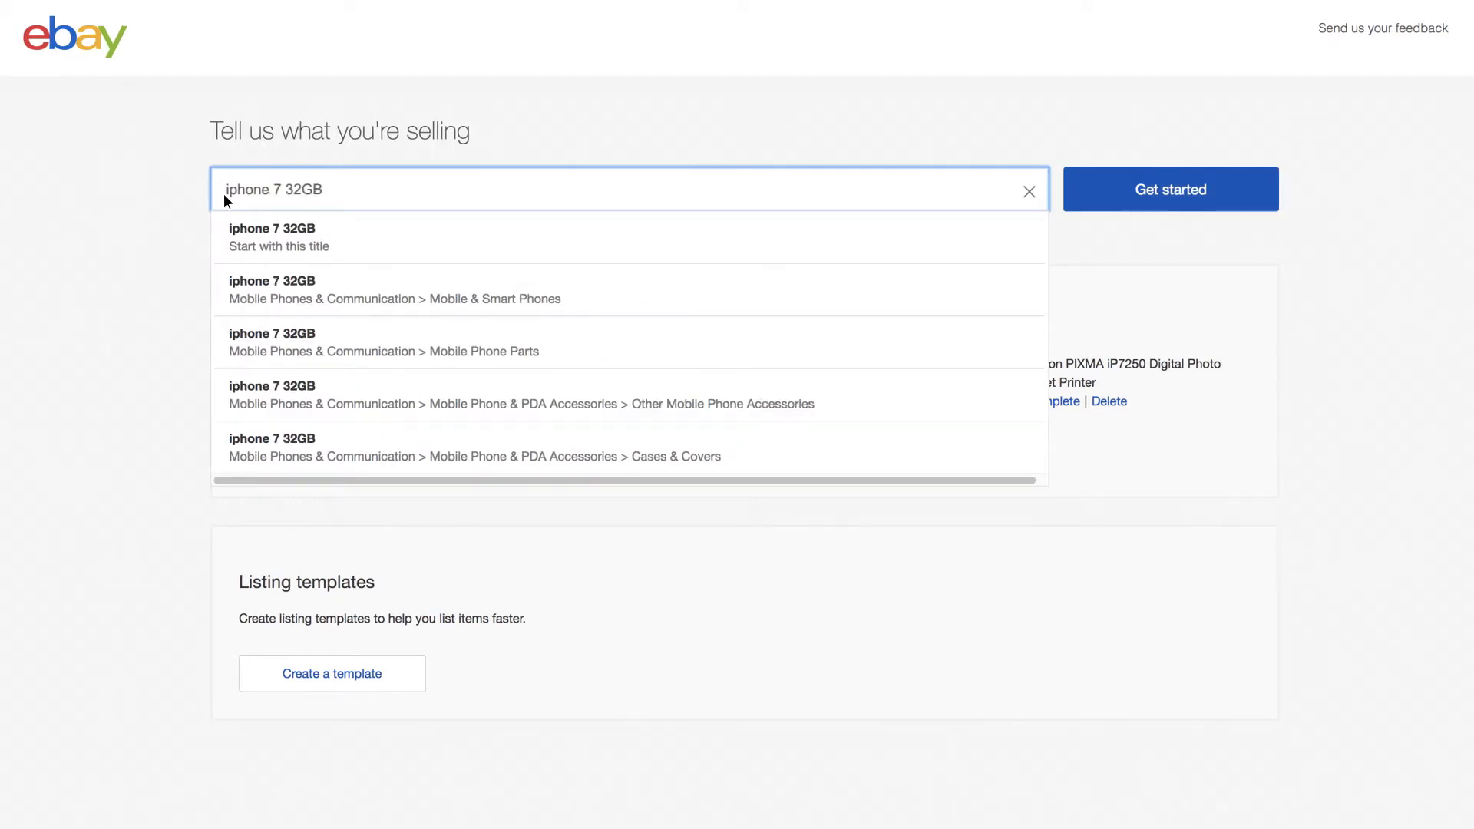
pyautogui.write(' MN912BA')
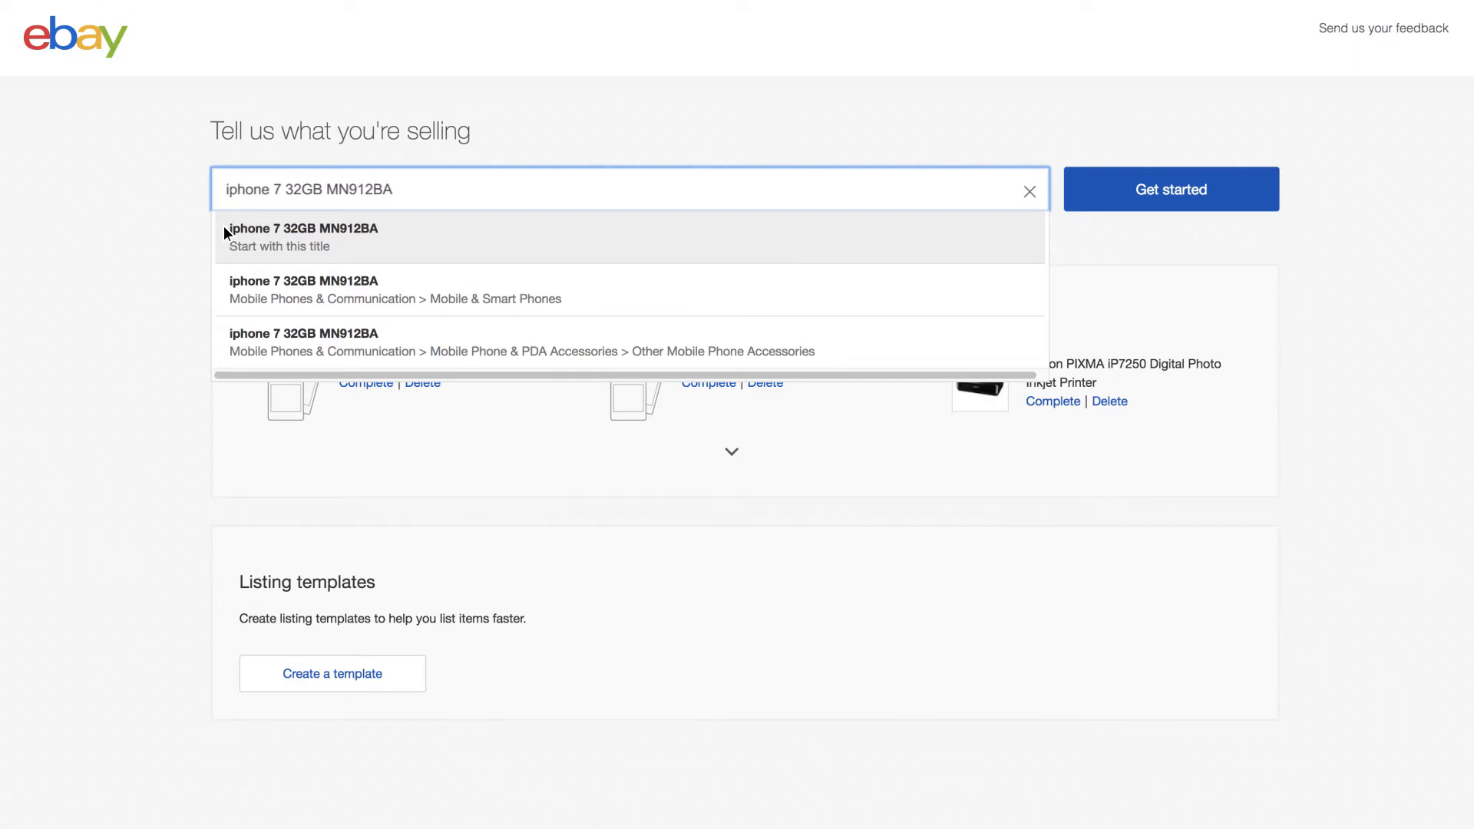
pyautogui.click(225, 286)
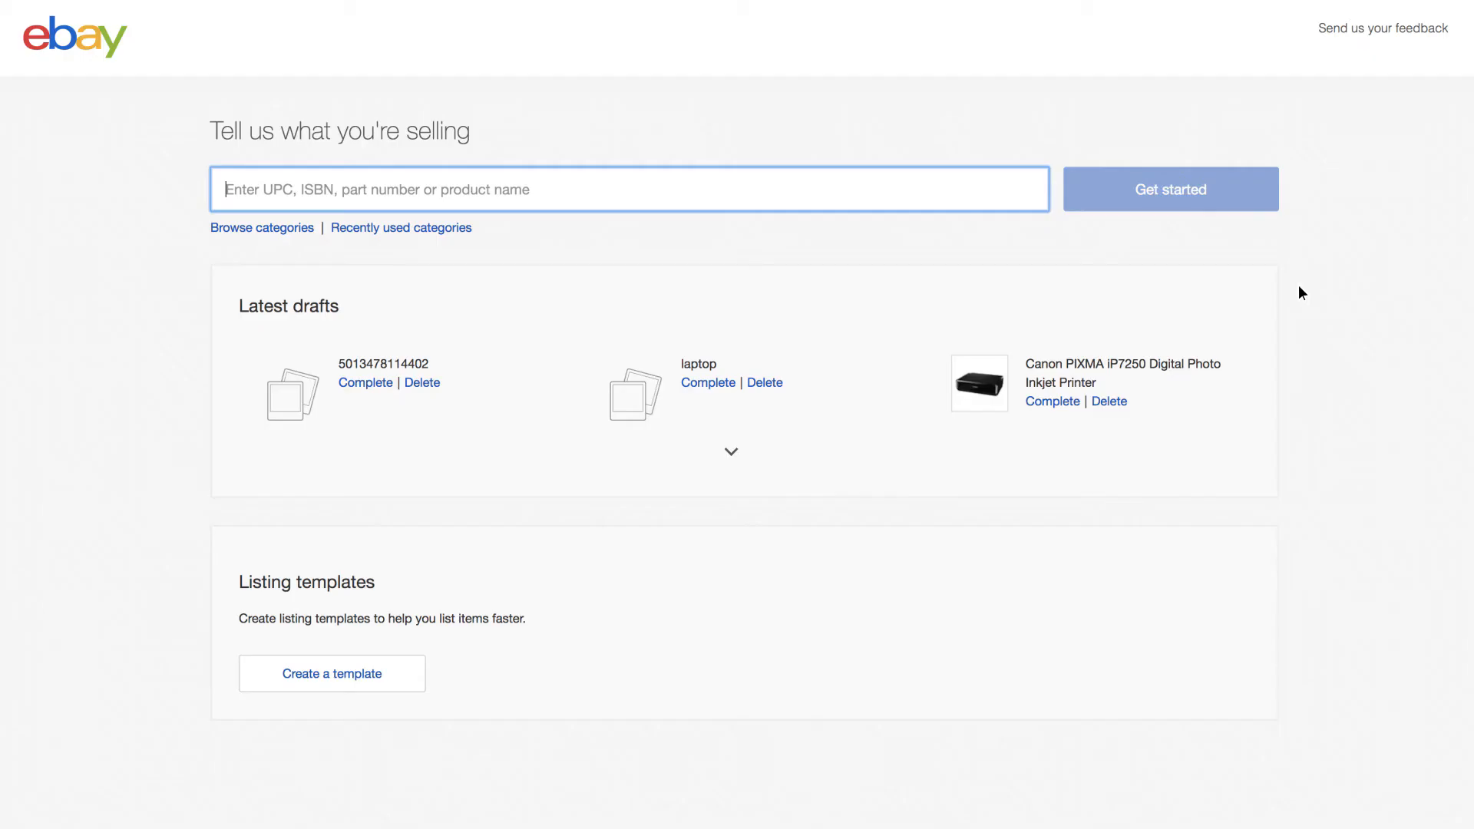
# Step: Start a new listing for the product name "Kingfisher OutBBQ"
pyautogui.write('K')
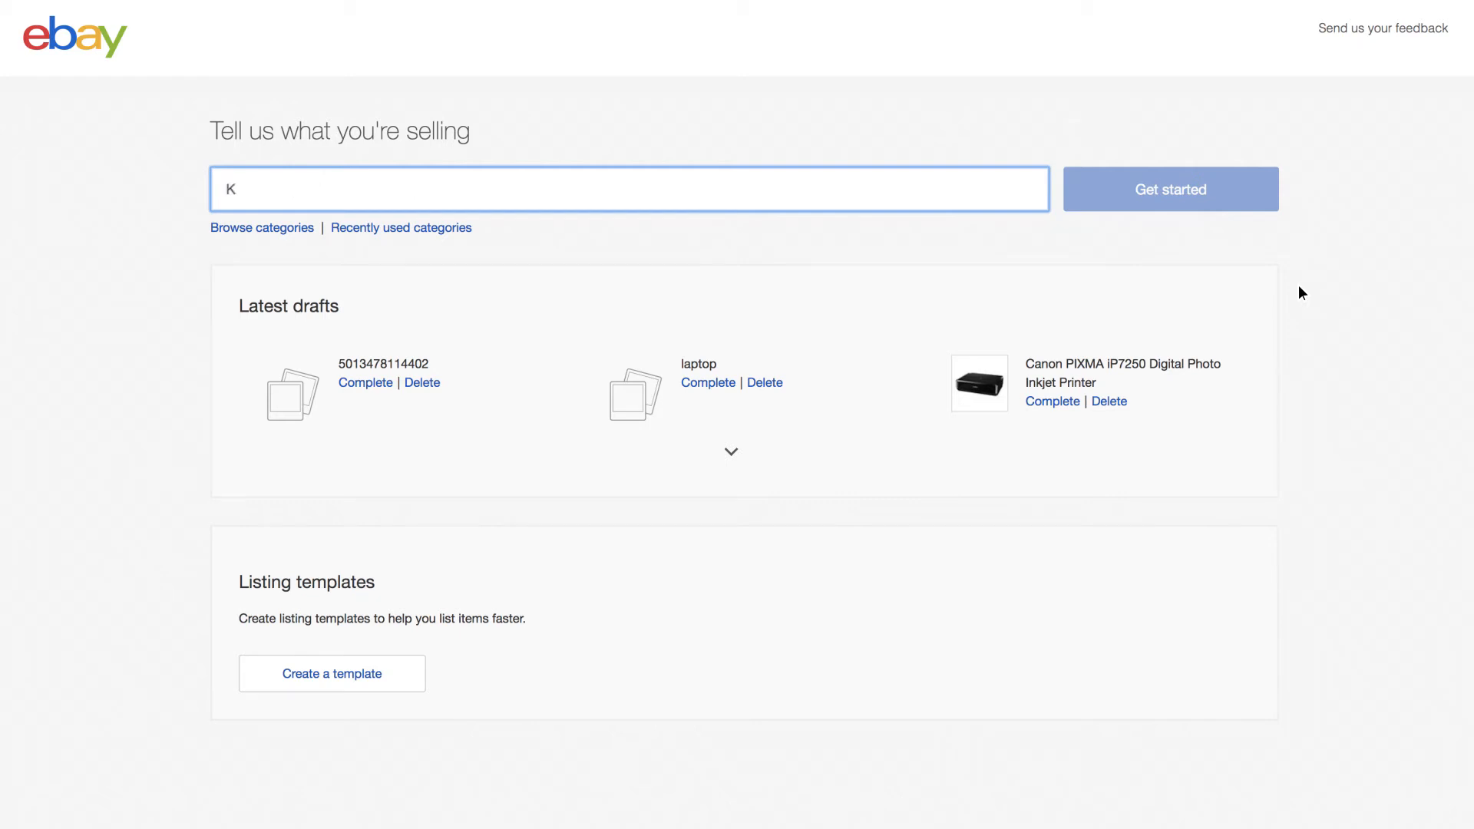
pyautogui.write('ingfisher OutBBQ')
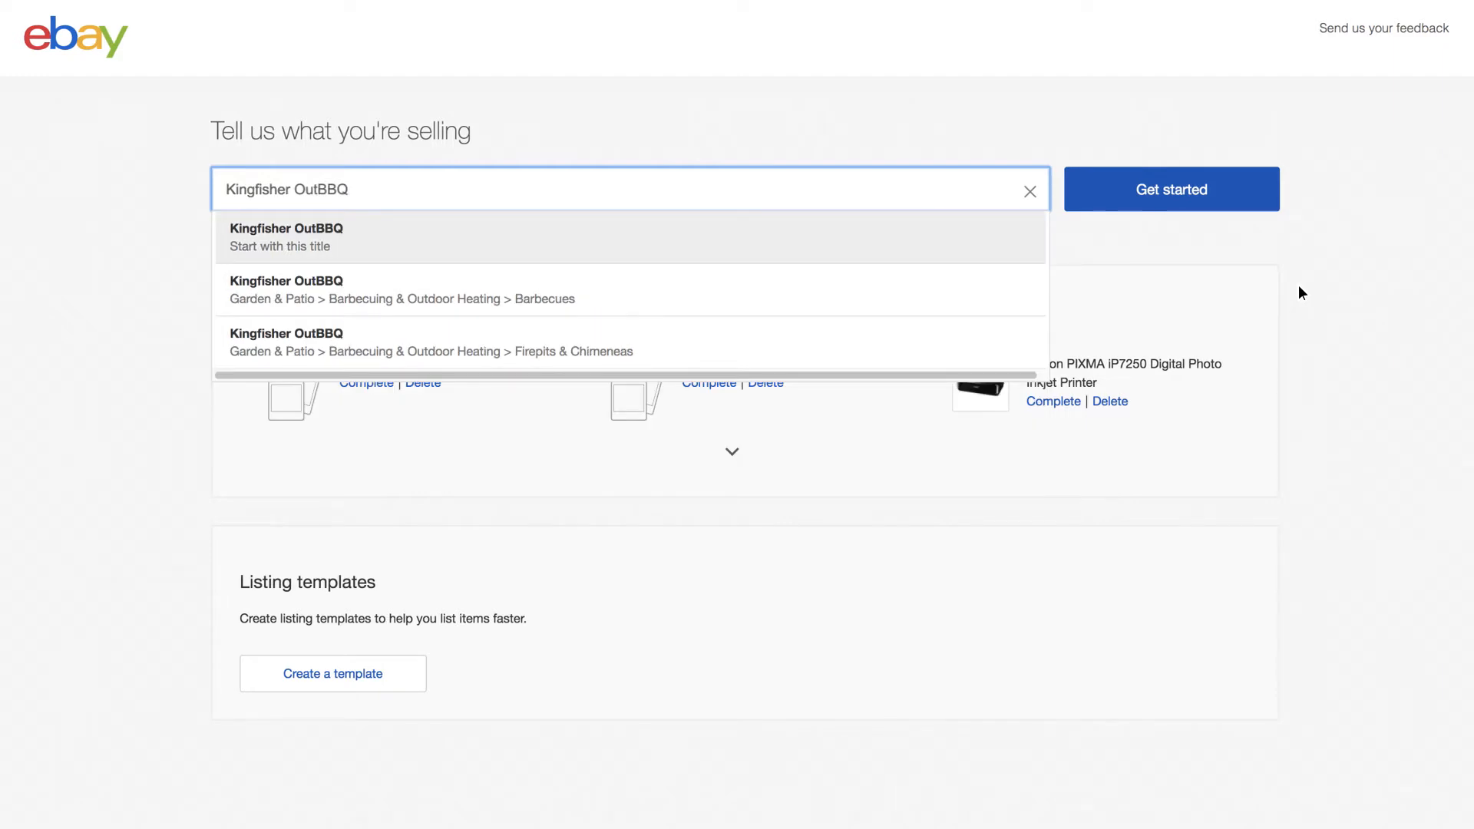
pyautogui.click(1263, 193)
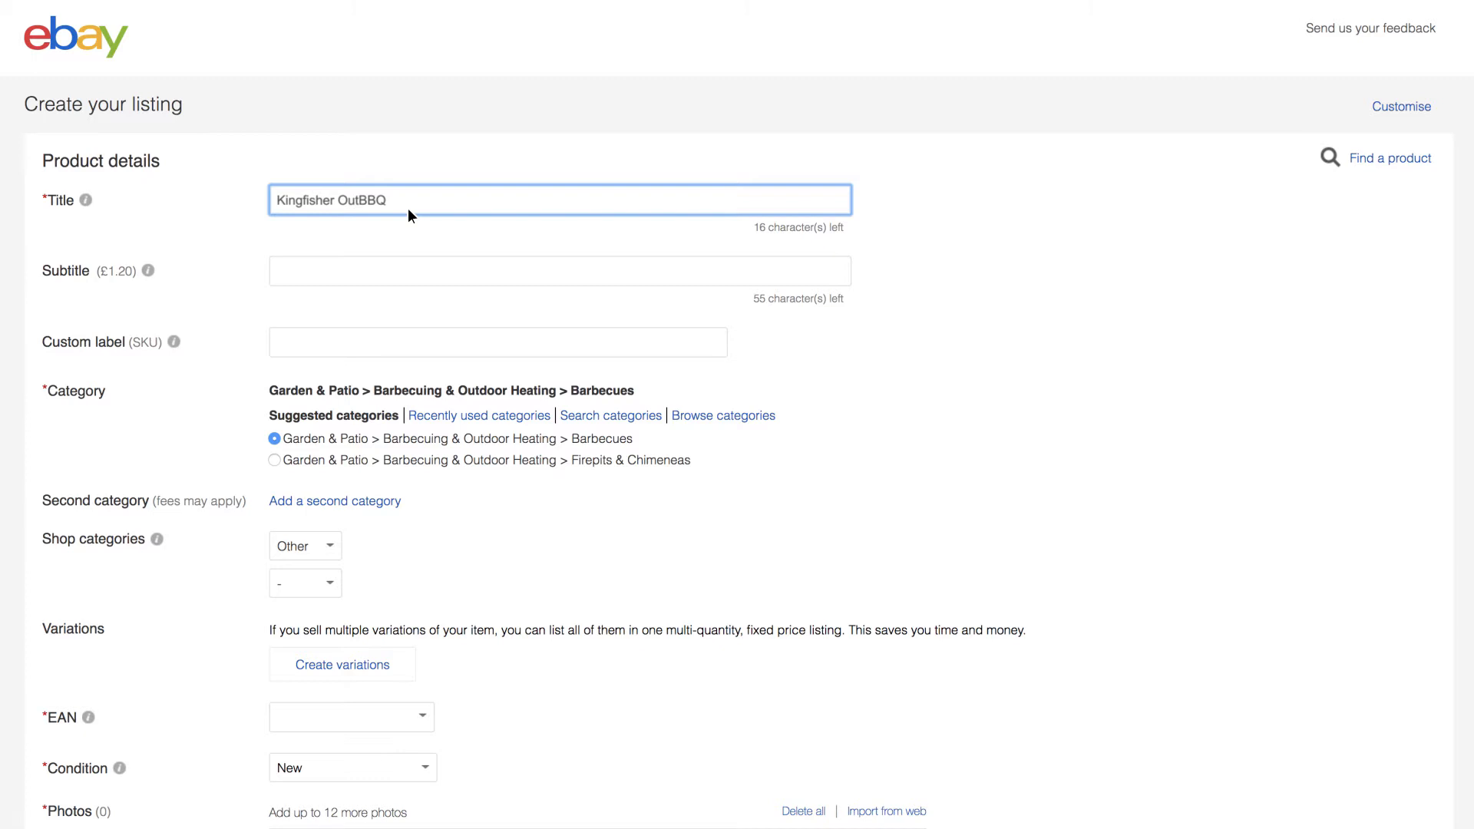
# Step: Extend the listing title with "Barbecue Grill Black Half Drum Gas fuel Best BBQ Very New"
pyautogui.write('Barbecue Grill Bl')
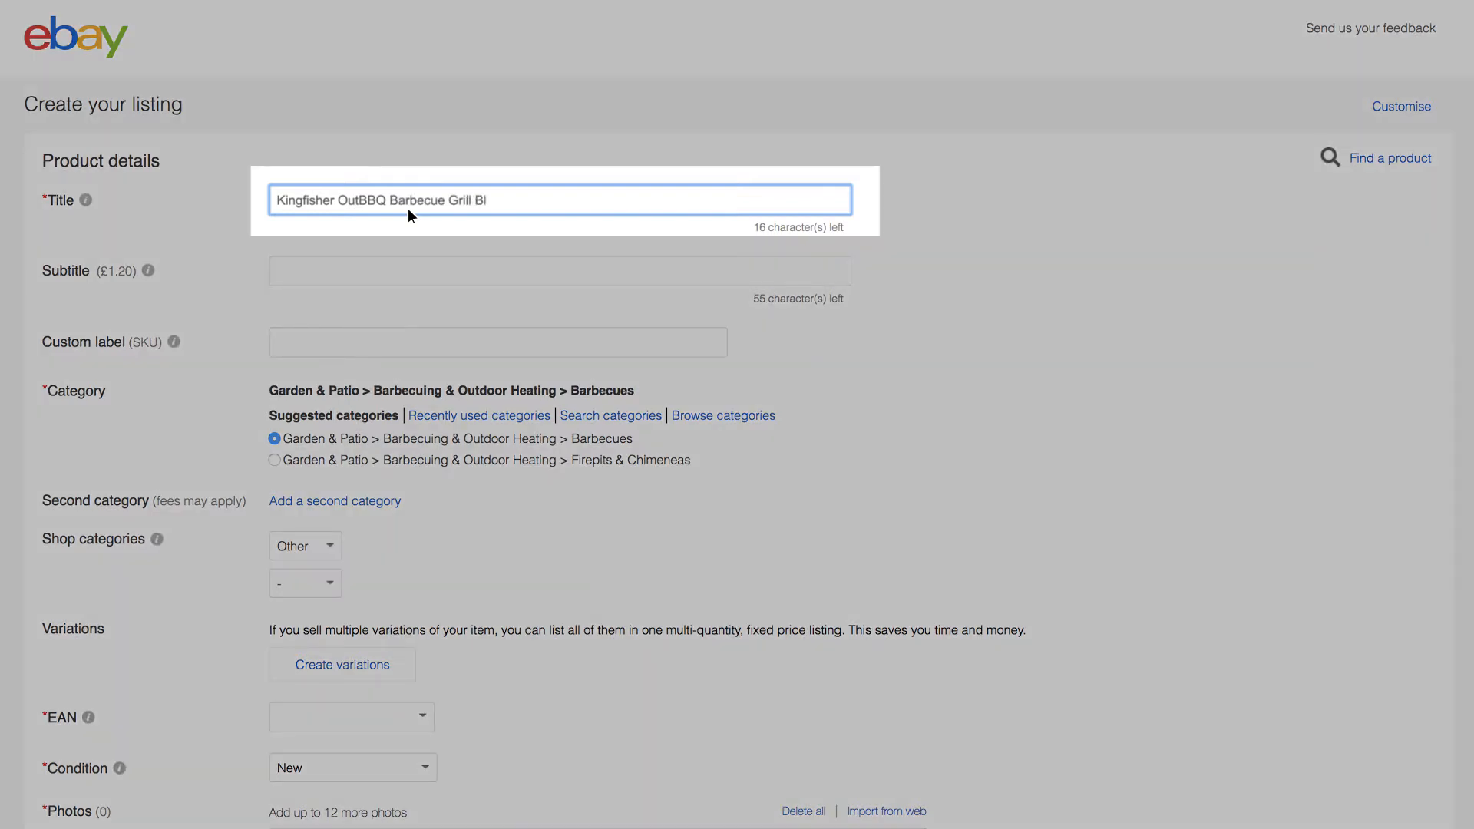
pyautogui.write('ack Half Drum Gas fuel Best')
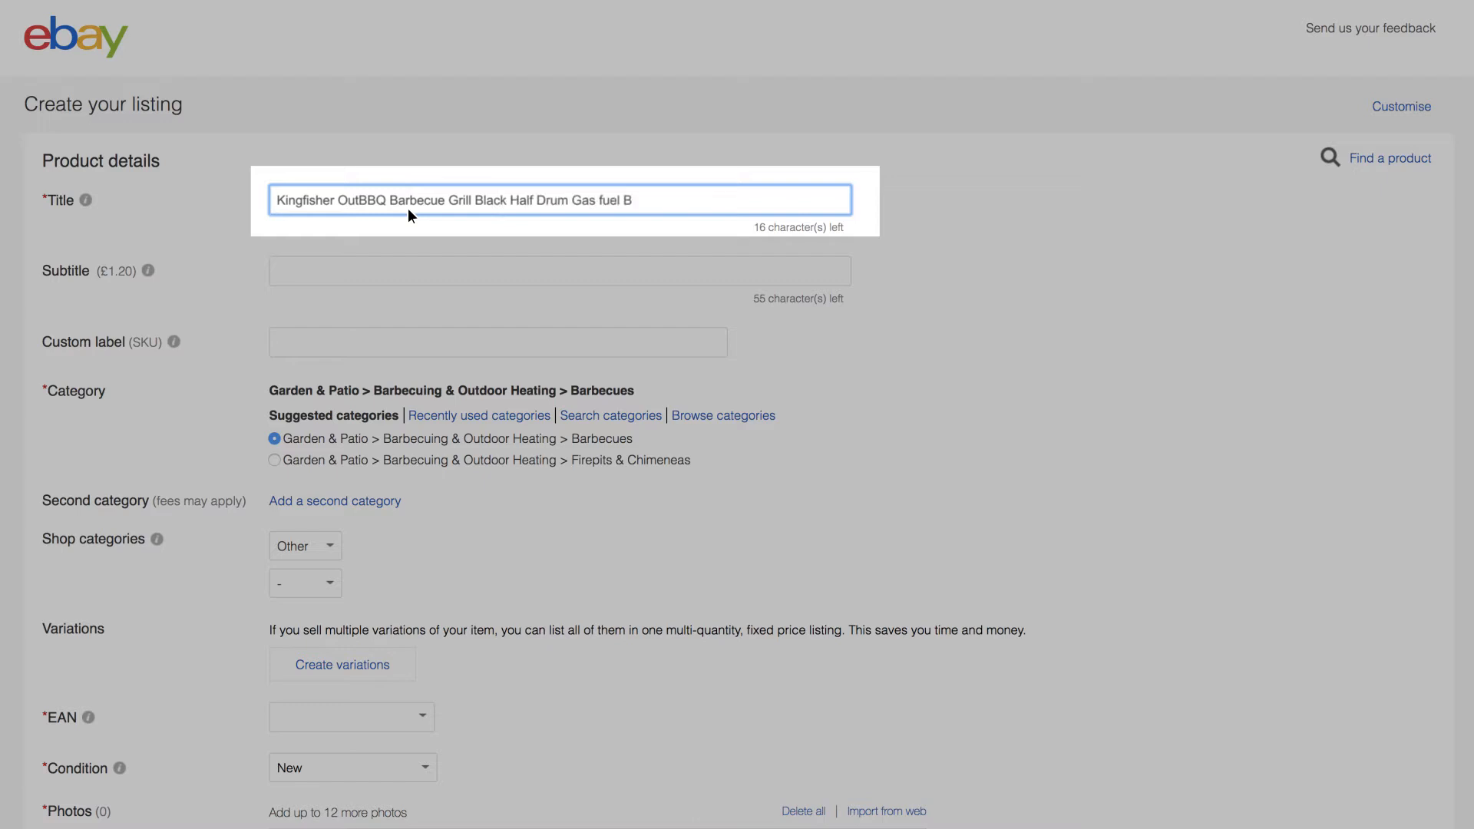
pyautogui.write(' BBQ Very New')
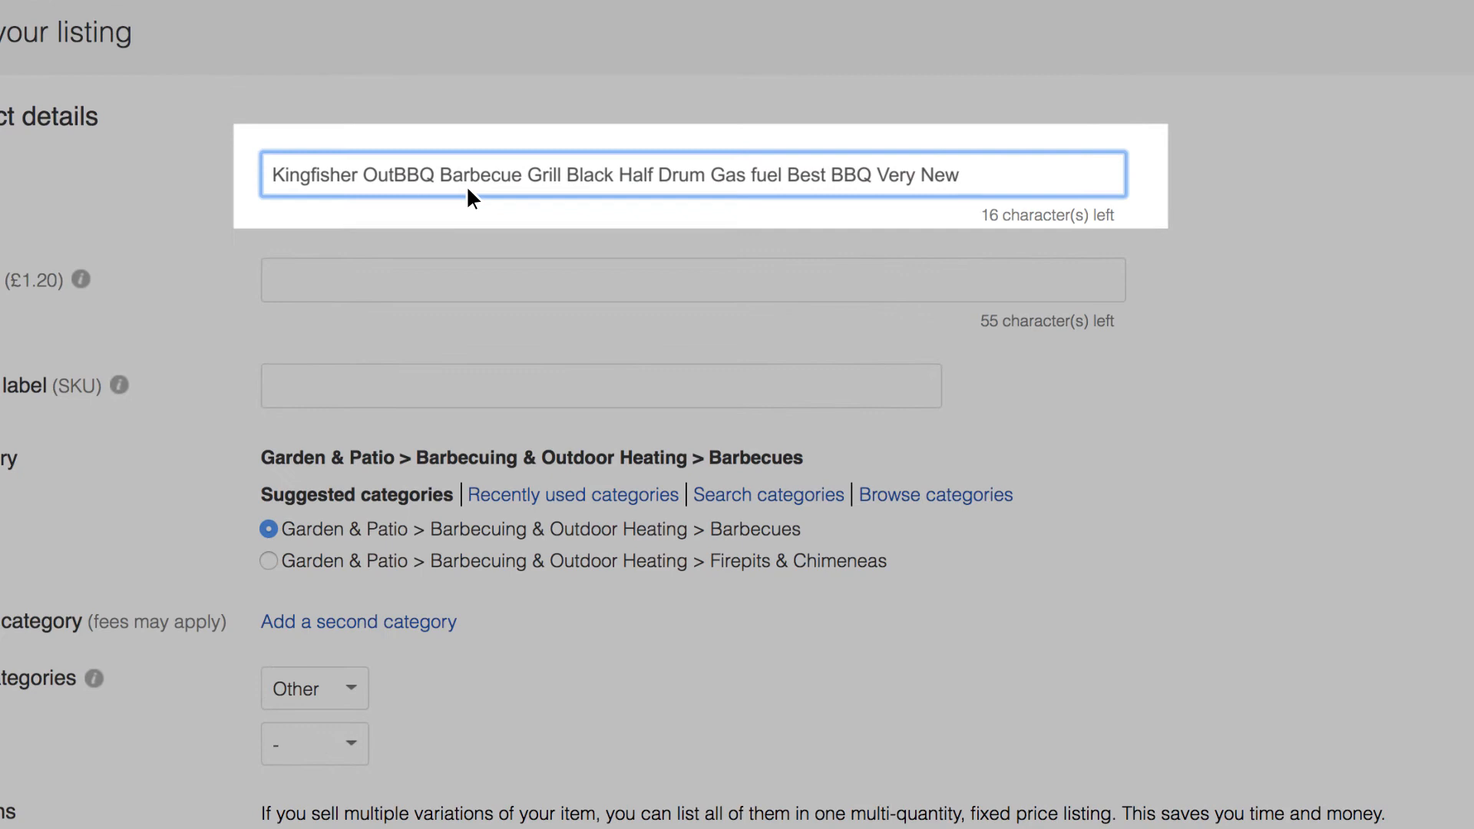
# Step: Remove the closing words "Best BBQ Very New" from the listing title
pyautogui.press('BackSpace')
pyautogui.press('BackSpace')
pyautogui.press('BackSpace')
pyautogui.press('BackSpace')
pyautogui.press('BackSpace')
pyautogui.press('BackSpace')
pyautogui.press('BackSpace')
pyautogui.press('BackSpace')
pyautogui.press('BackSpace')
pyautogui.press('BackSpace')
pyautogui.press('BackSpace')
pyautogui.press('BackSpace')
pyautogui.press('BackSpace')
pyautogui.press('BackSpace')
pyautogui.press('BackSpace')
pyautogui.press('BackSpace')
pyautogui.press('BackSpace')
pyautogui.press('BackSpace')
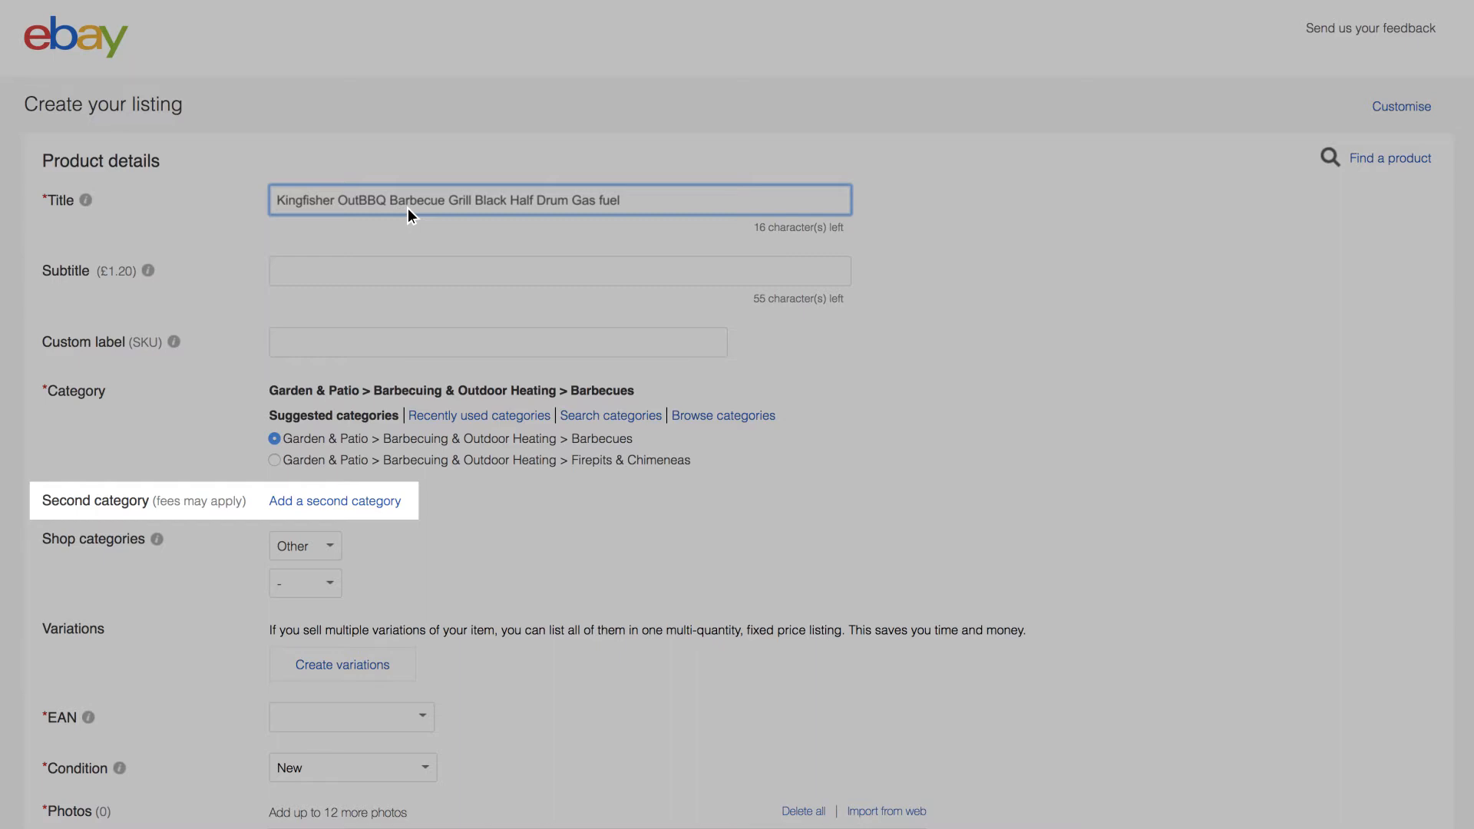
# Step: Set the item condition to New other (see details) with the condition description "Sold without original packaging"
pyautogui.scroll(-1, 413, 217)
pyautogui.scroll(-1, 408, 209)
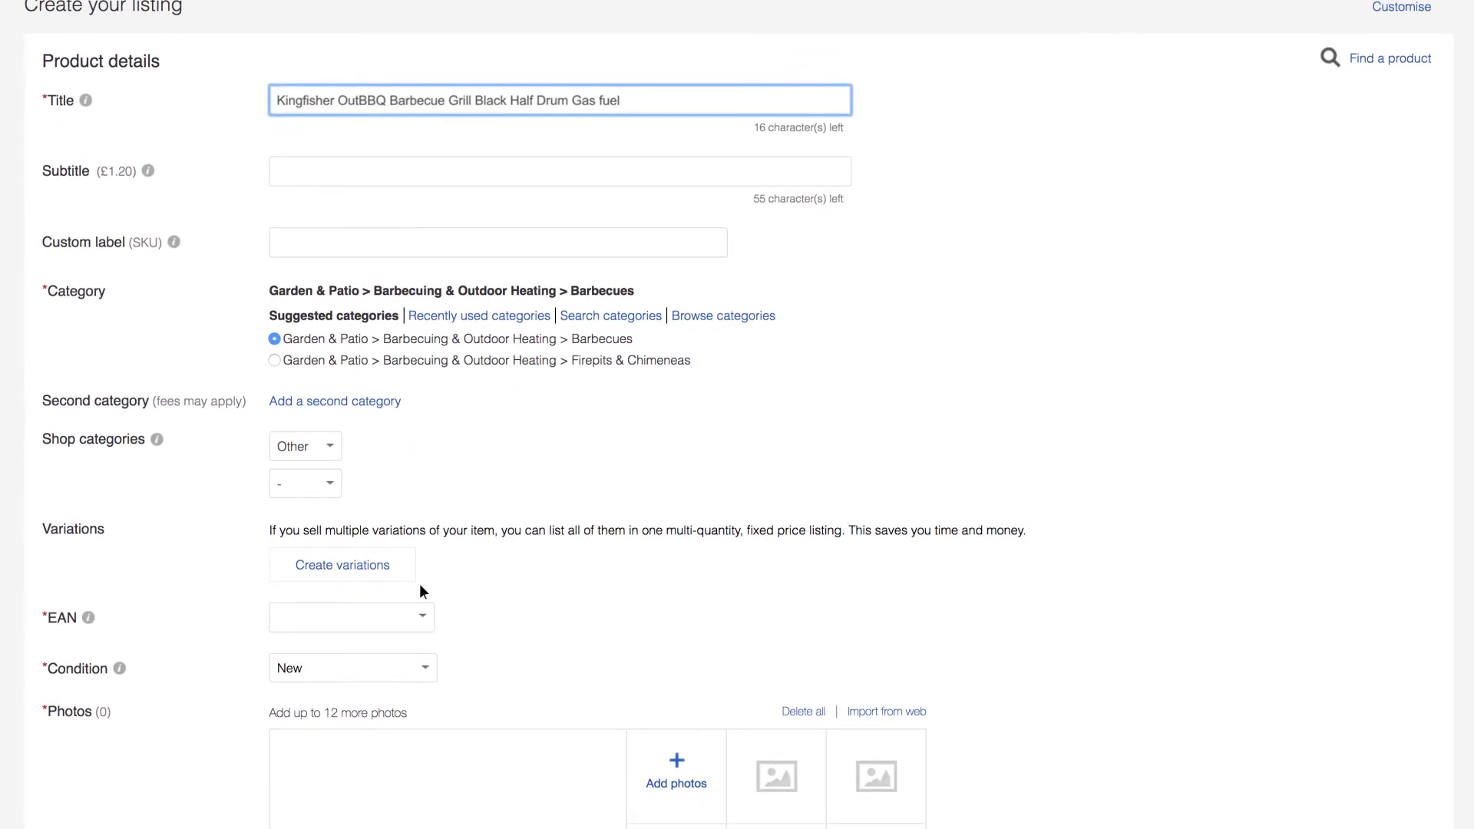
pyautogui.click(424, 668)
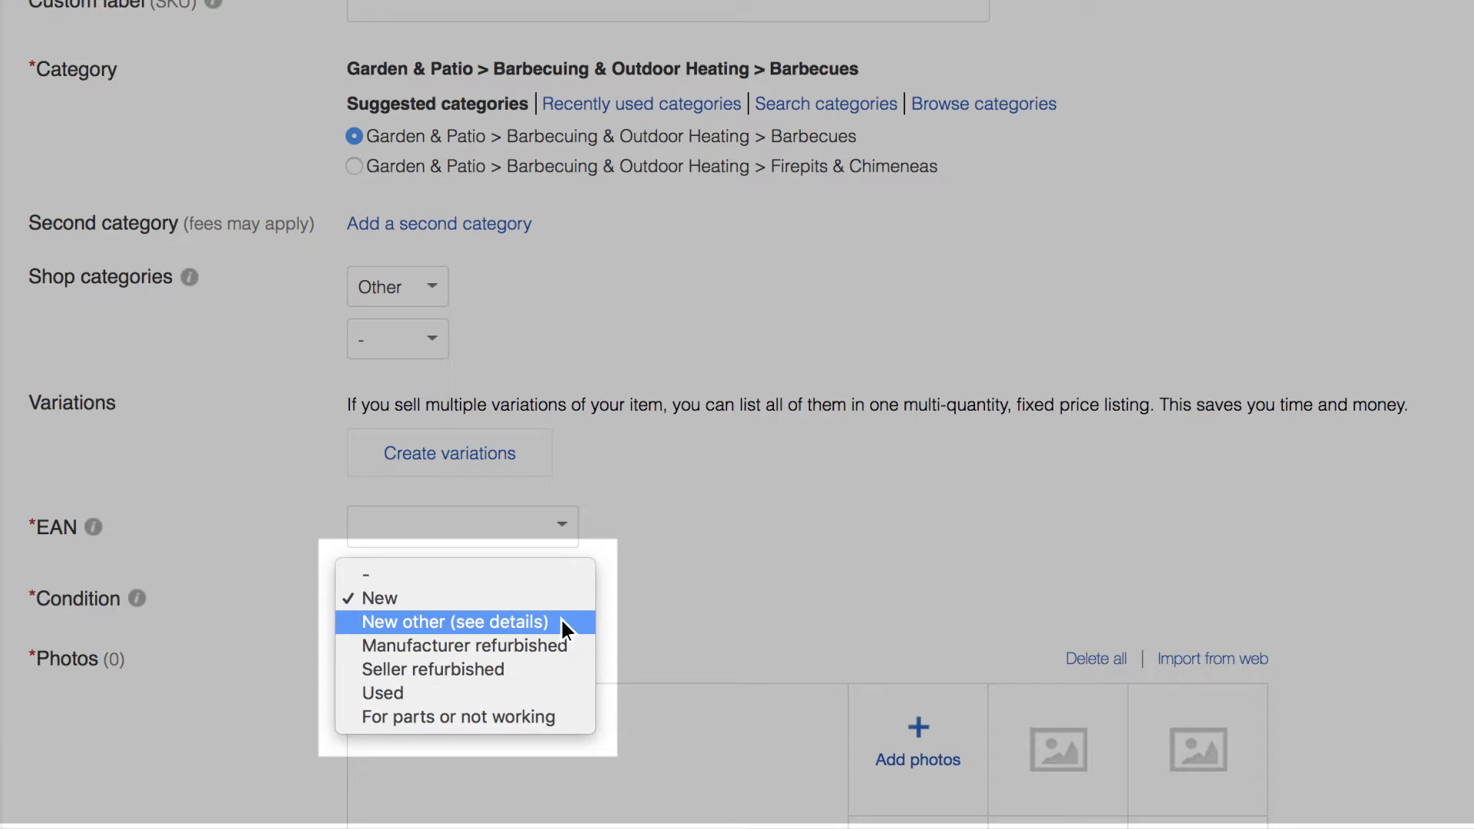
pyautogui.click(561, 621)
pyautogui.click(451, 667)
pyautogui.write('Sold without original packaging')
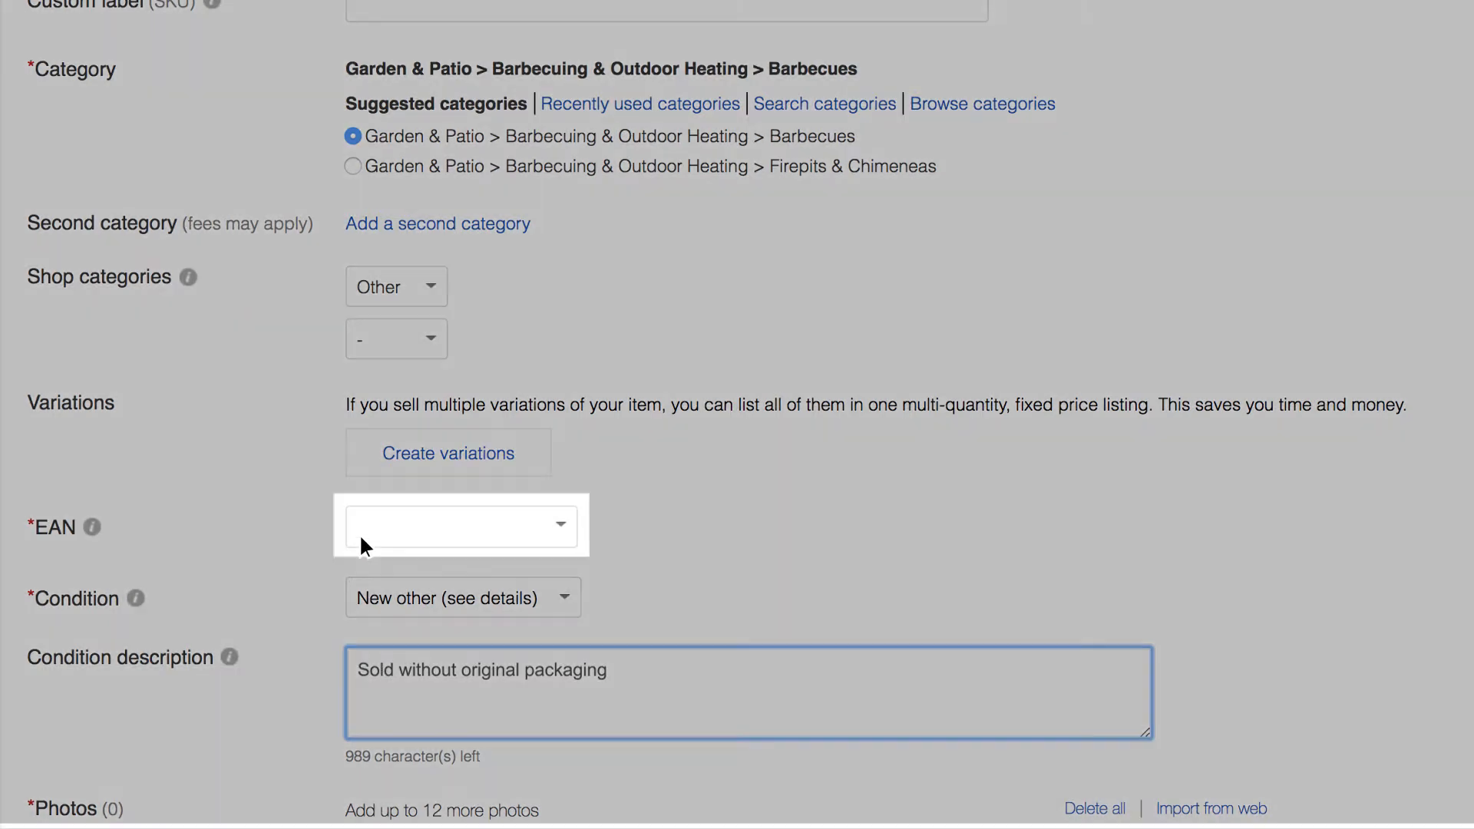
pyautogui.click(360, 533)
pyautogui.write('5013478114402')
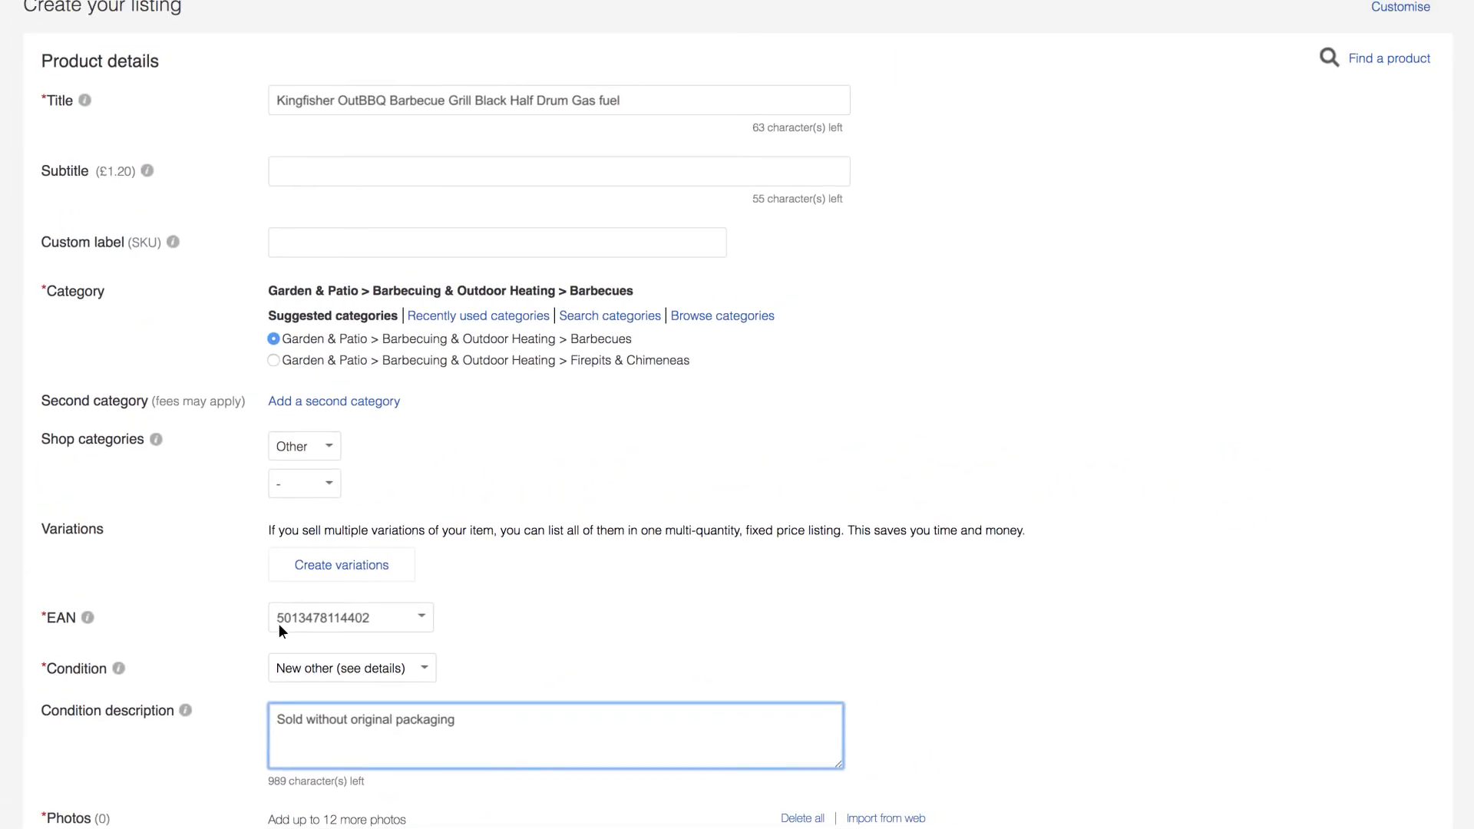
# Step: Add the recommended brand Kingfisher to the item specifics and set the MPN to OUTBBQ
pyautogui.scroll(-15, 279, 622)
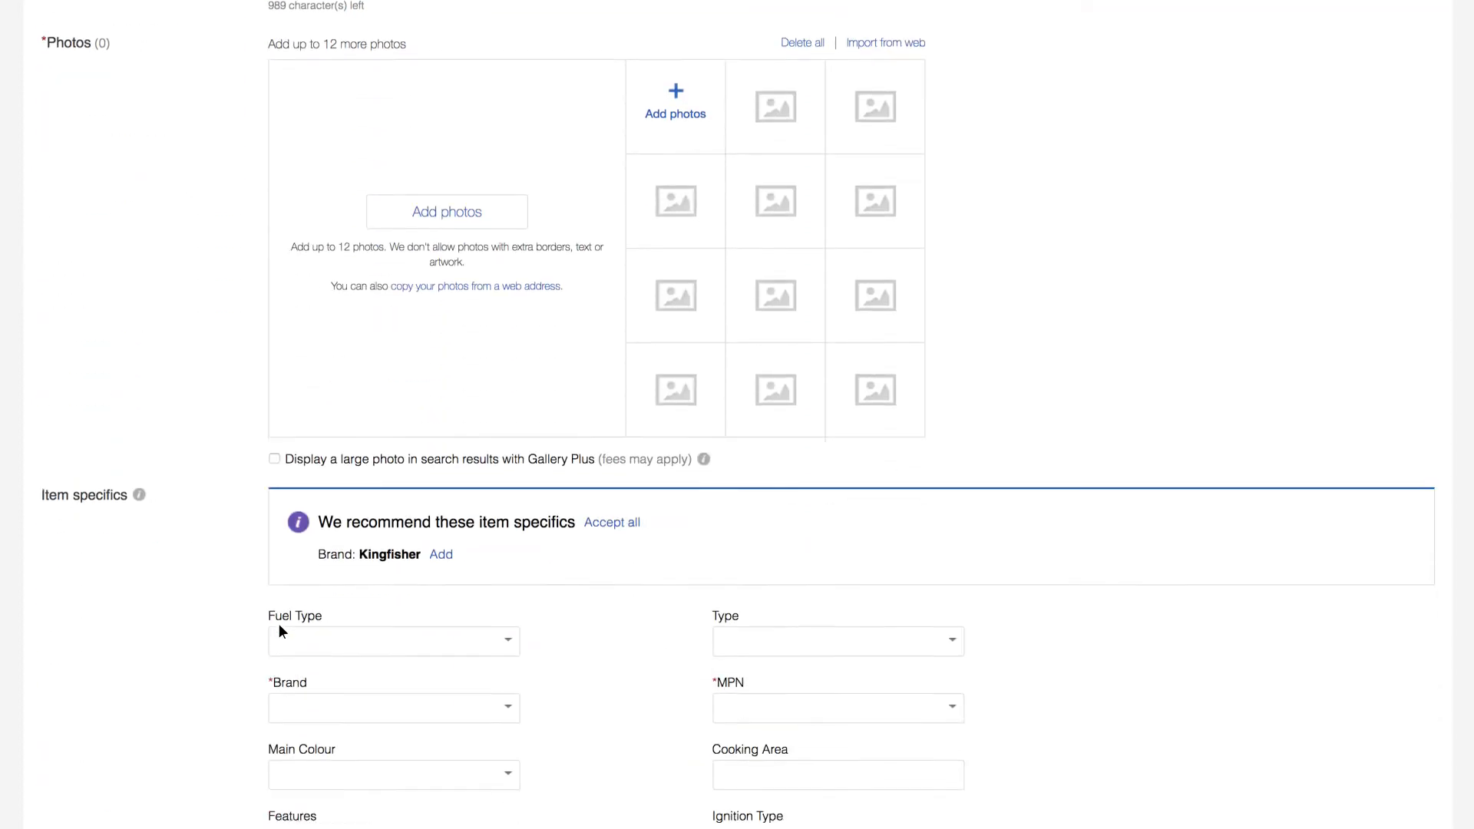
pyautogui.scroll(-1, 278, 622)
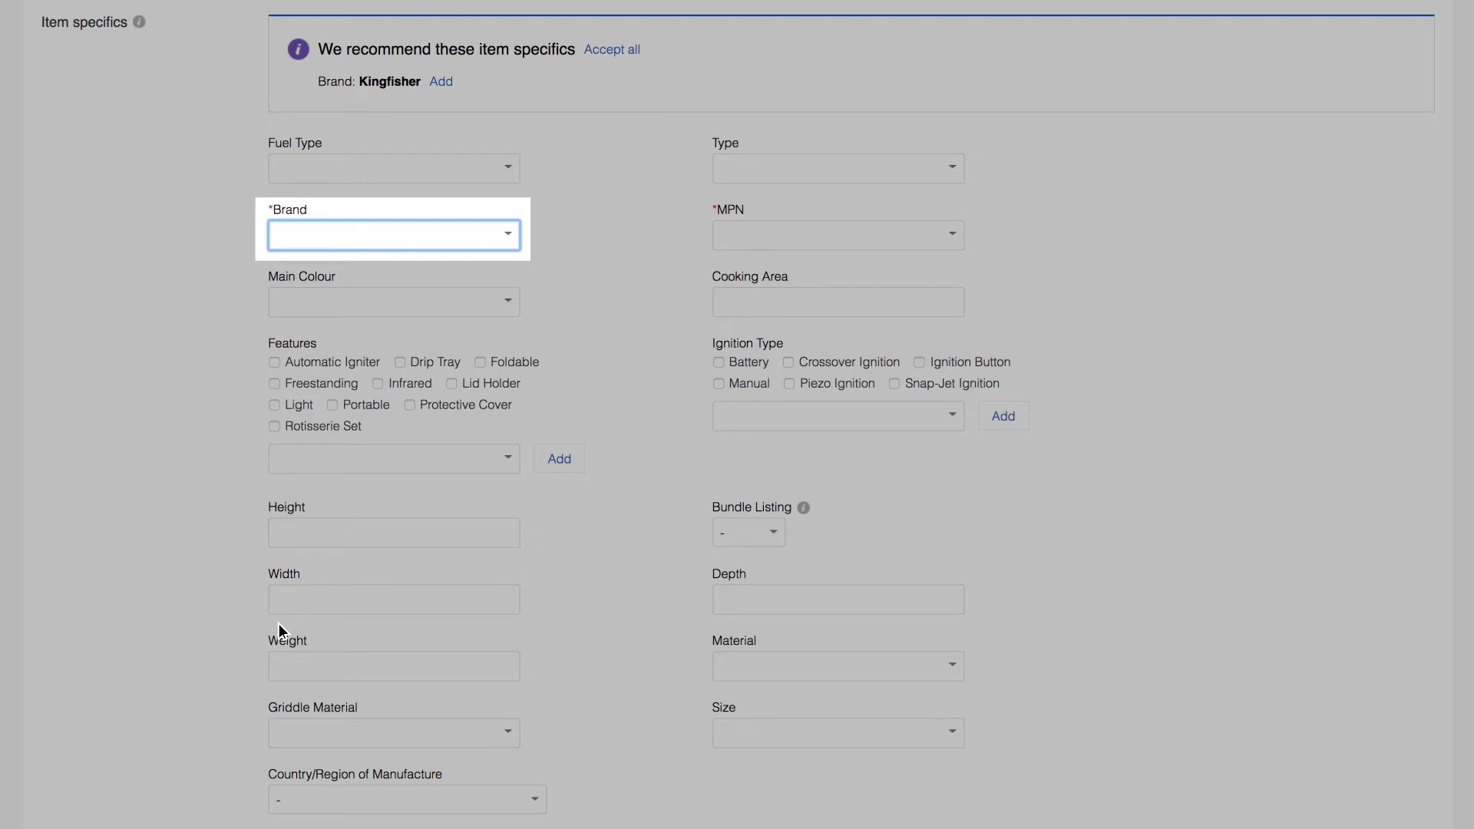
pyautogui.click(443, 81)
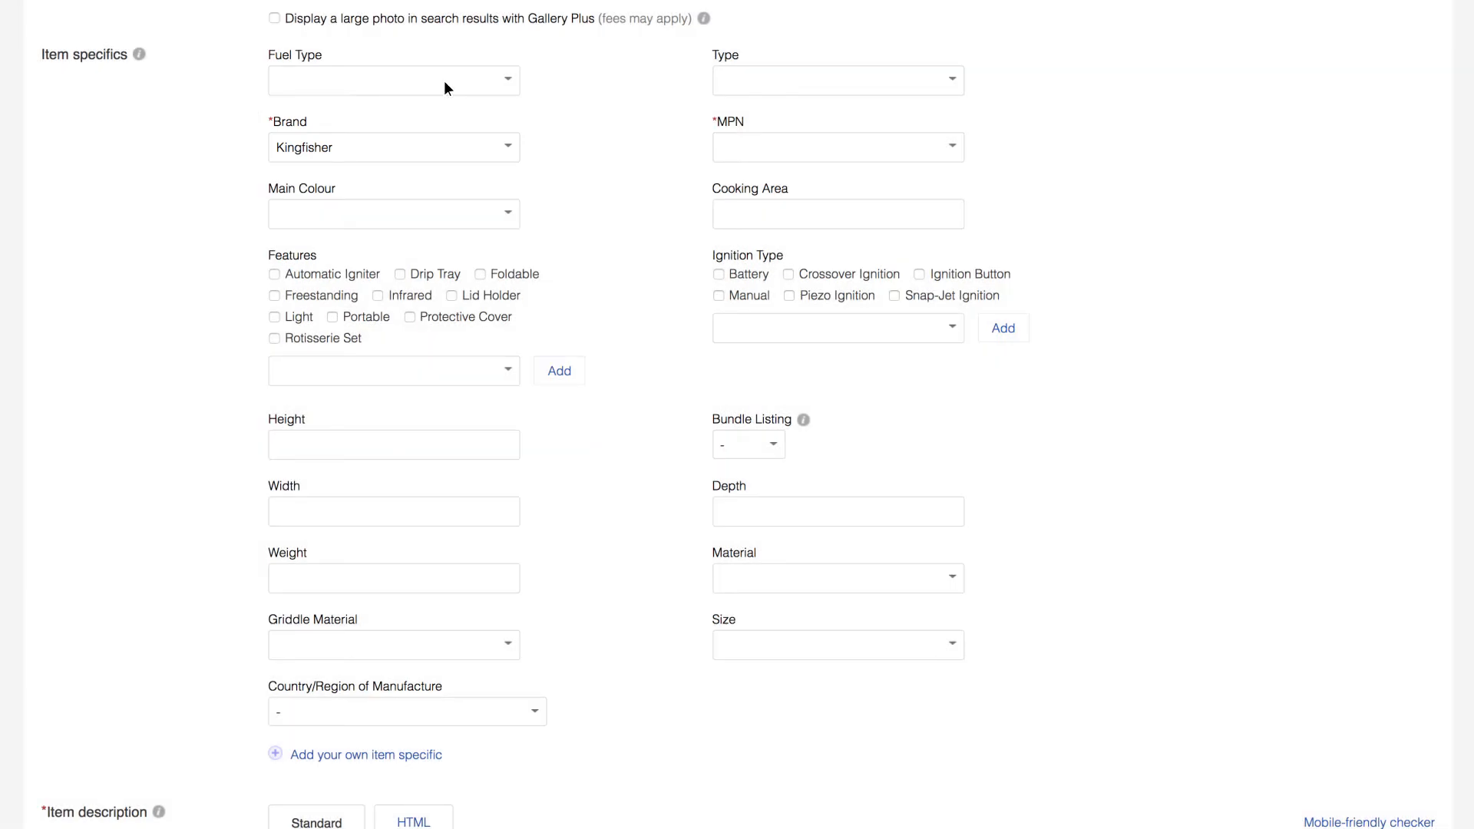
pyautogui.click(727, 156)
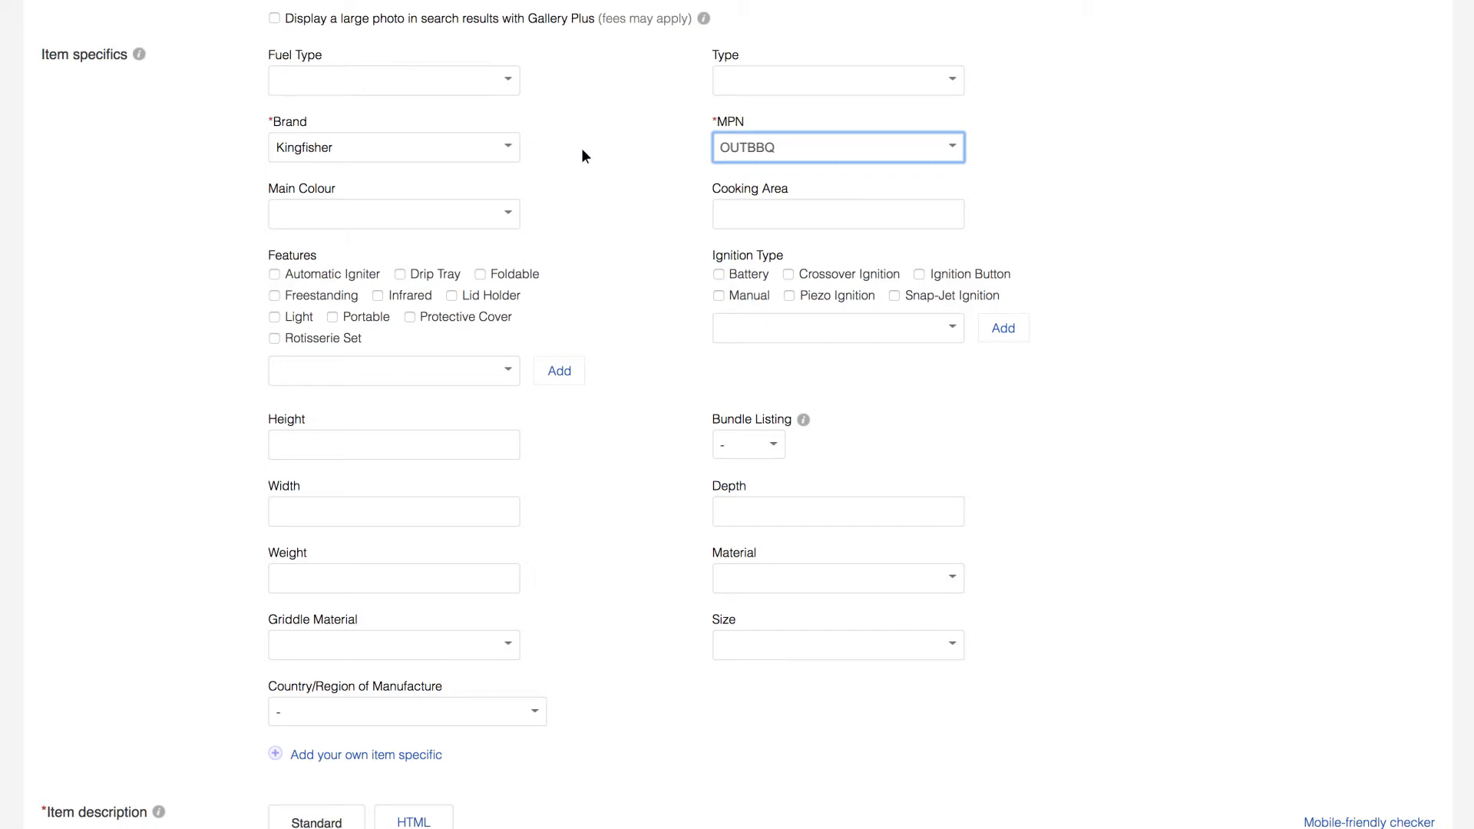
pyautogui.click(509, 146)
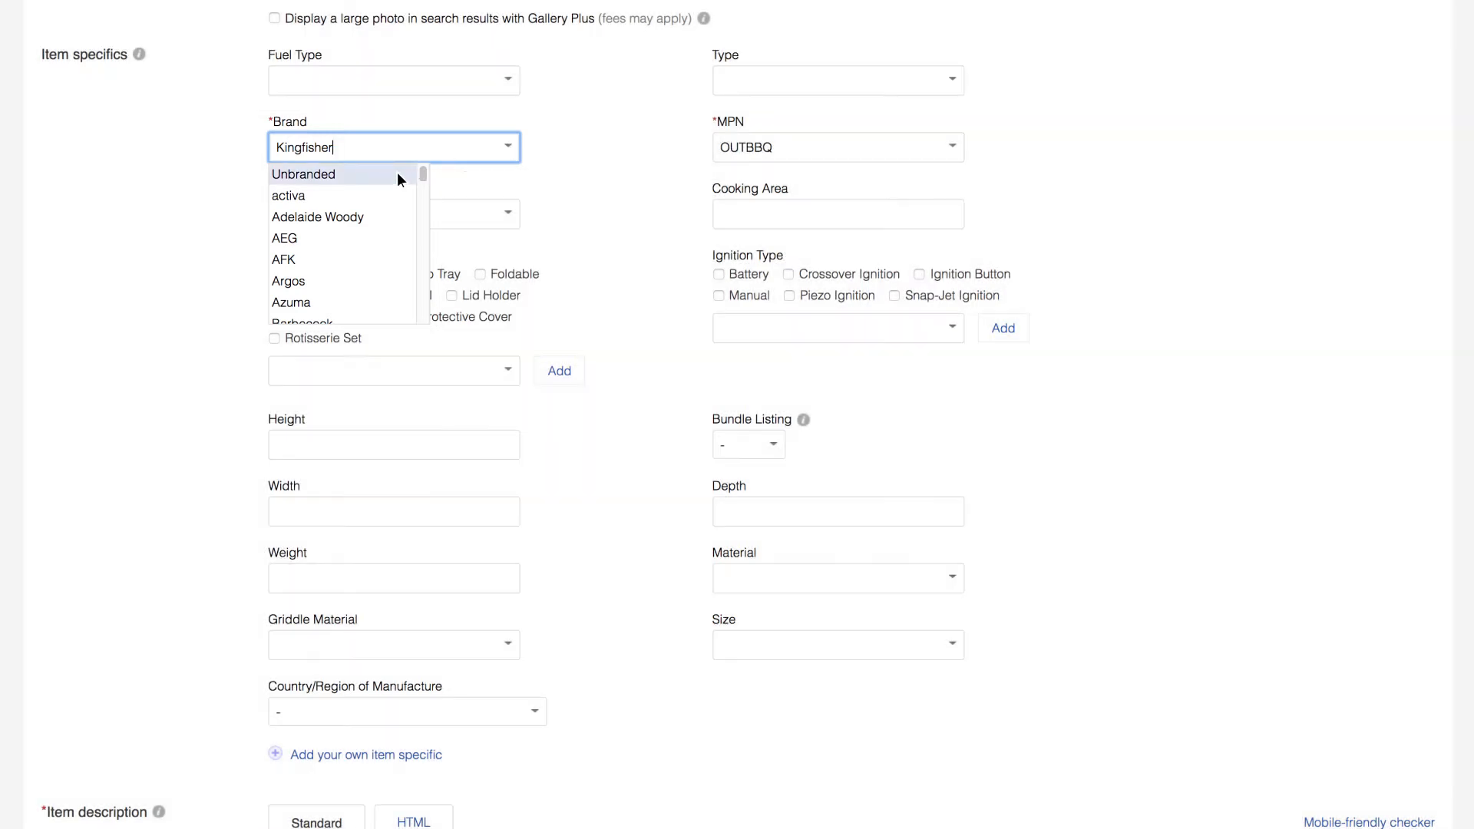
pyautogui.click(843, 150)
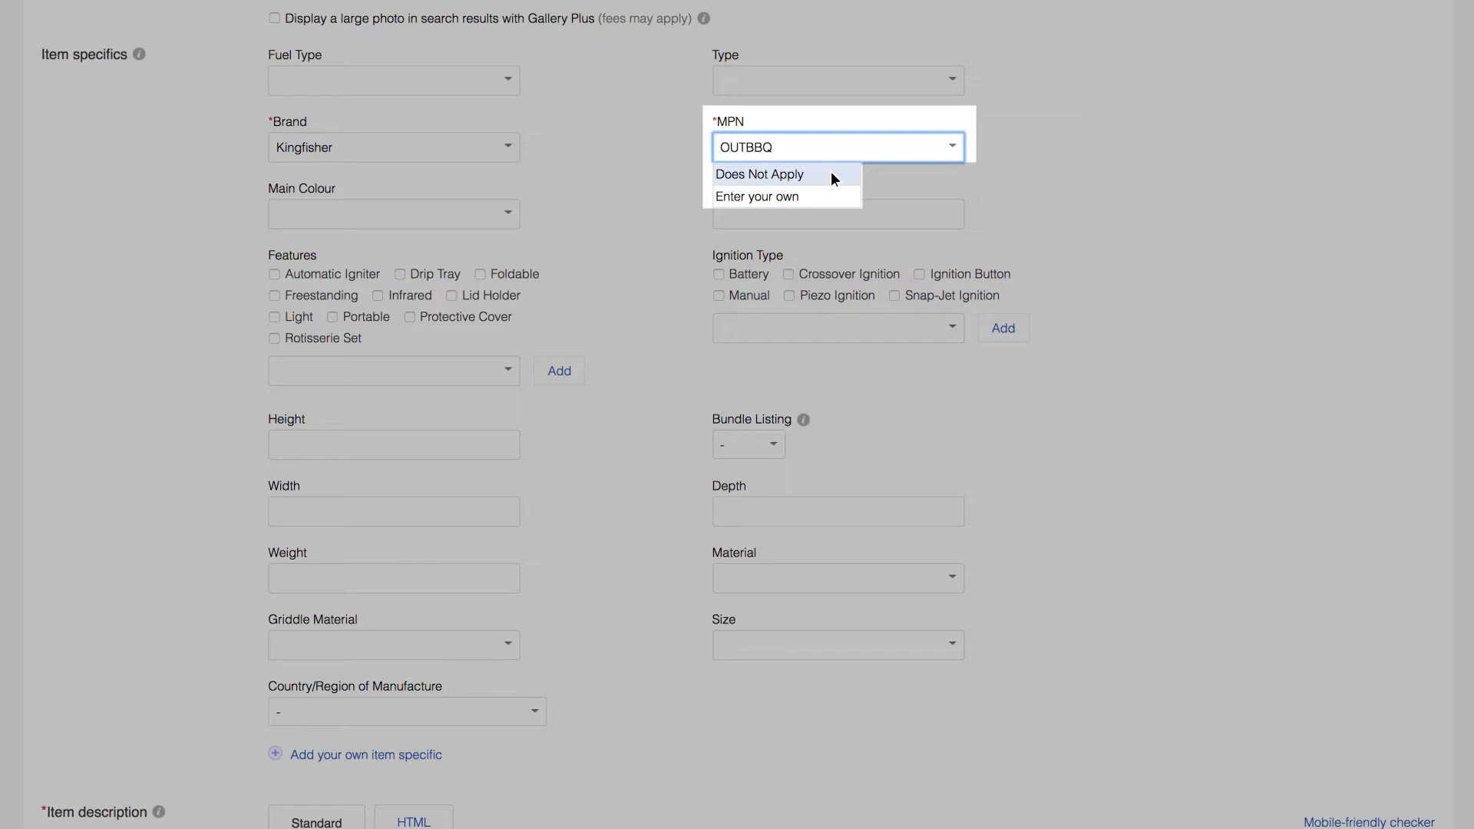
# Step: Add the photos s-l500.jpg, s-l1600 (1).jpg, s-l1600.jpg and s-l1600 (2).jpg from the Photos folder to the listing
pyautogui.scroll(6, 831, 171)
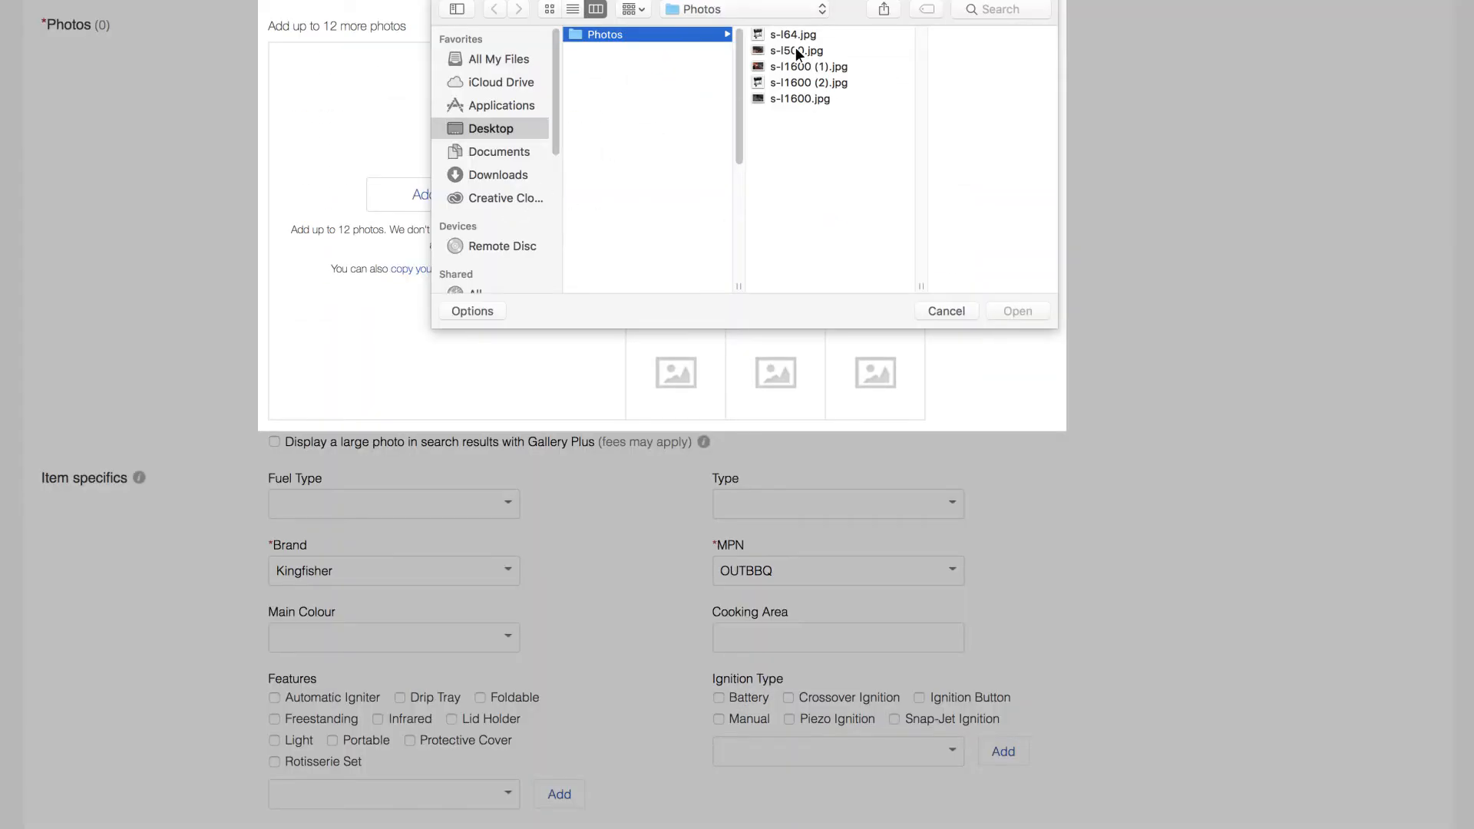
pyautogui.click(795, 50)
pyautogui.click(1014, 309)
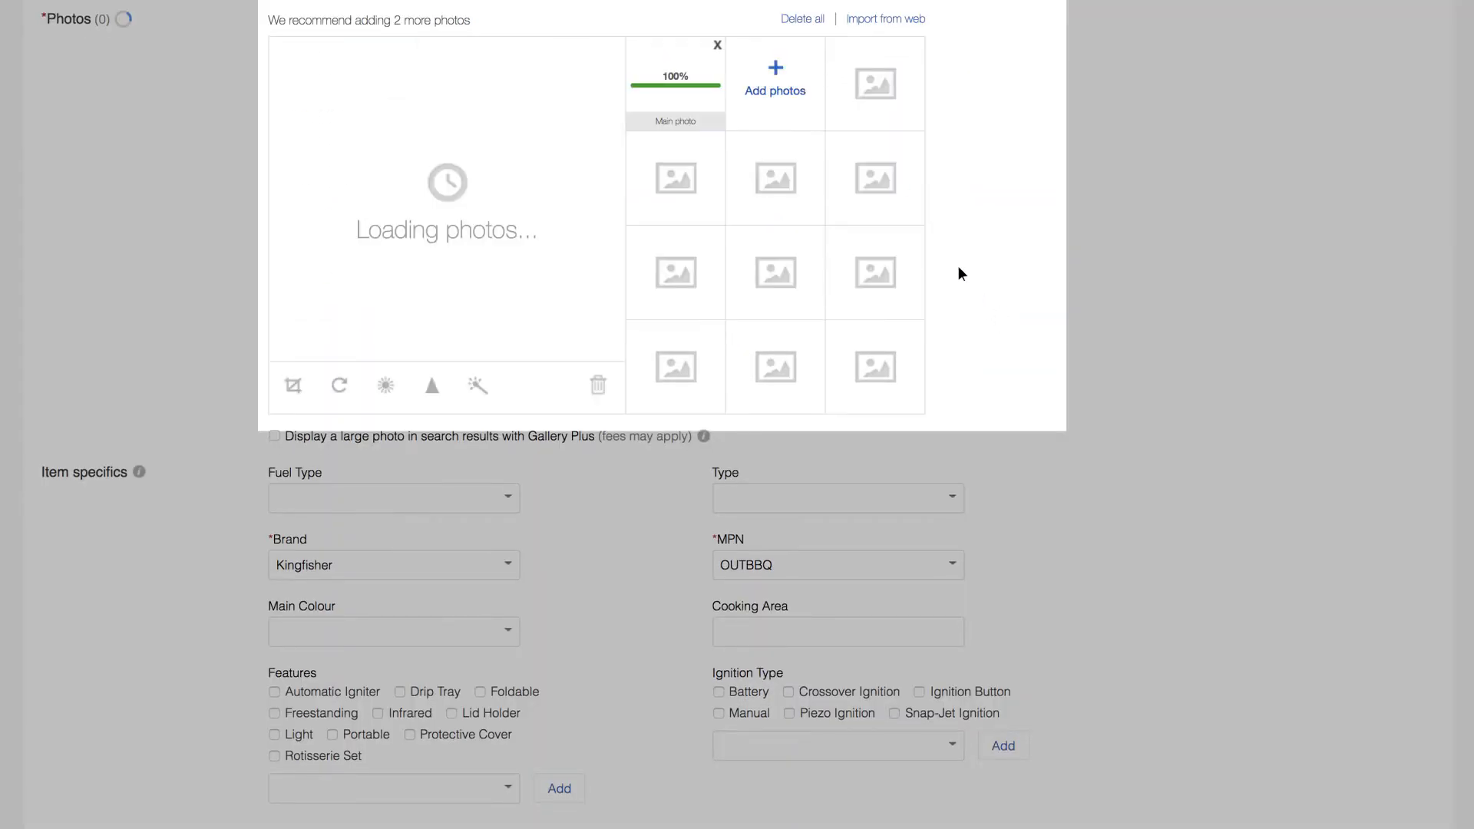
pyautogui.click(791, 89)
pyautogui.click(637, 67)
pyautogui.click(1001, 310)
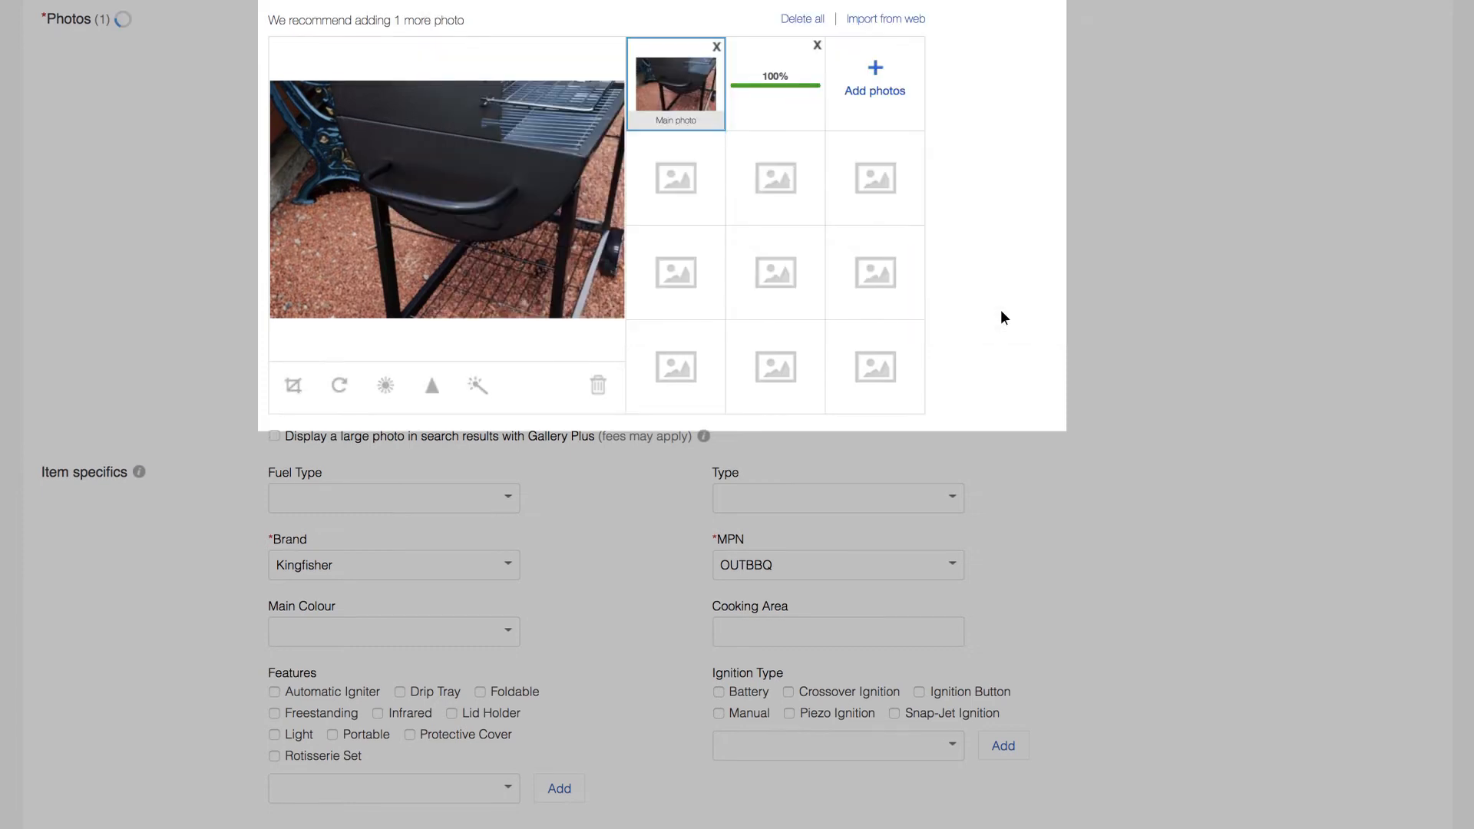
pyautogui.click(876, 78)
pyautogui.click(698, 98)
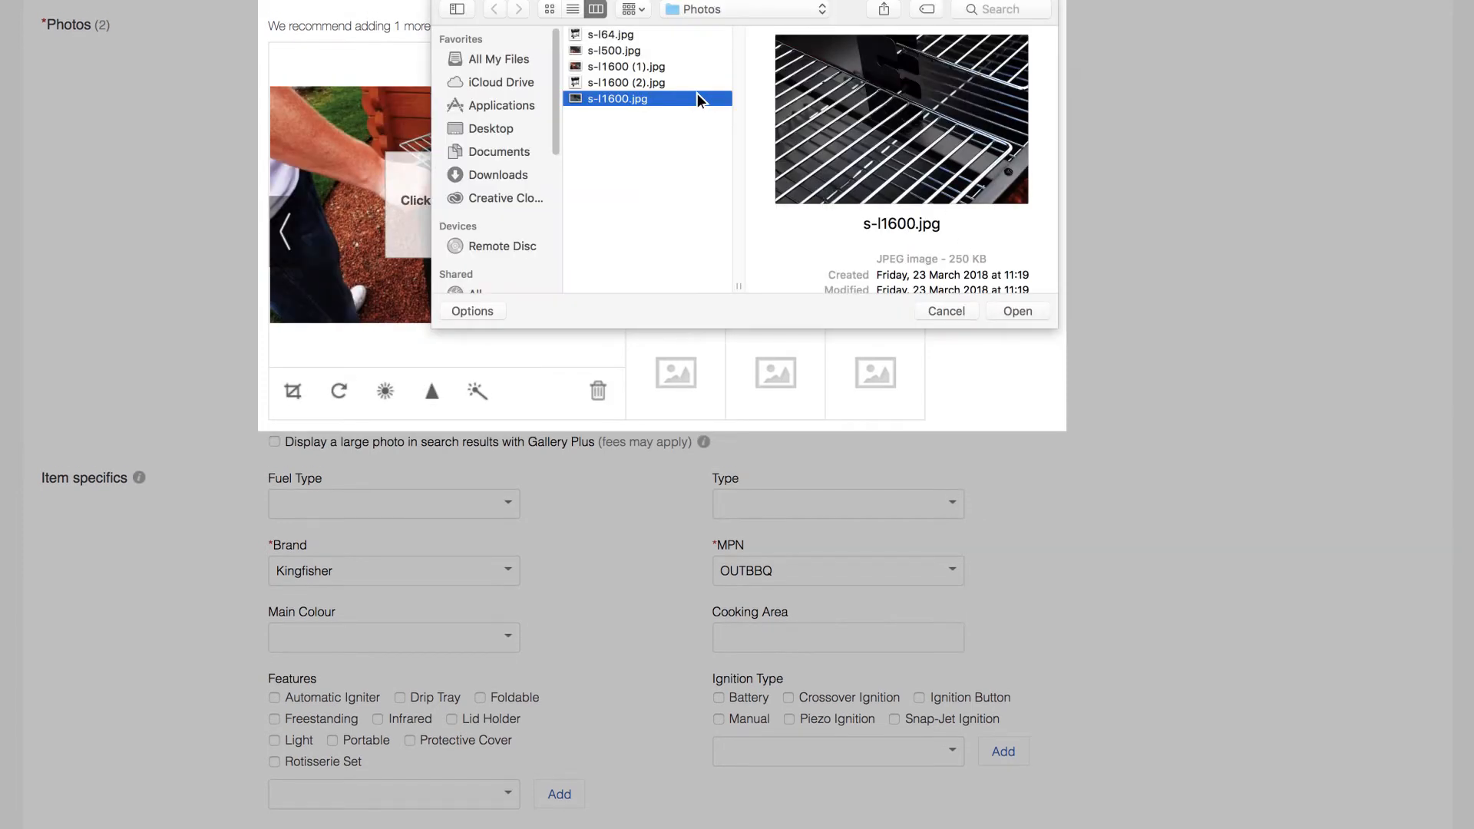
pyautogui.click(1001, 311)
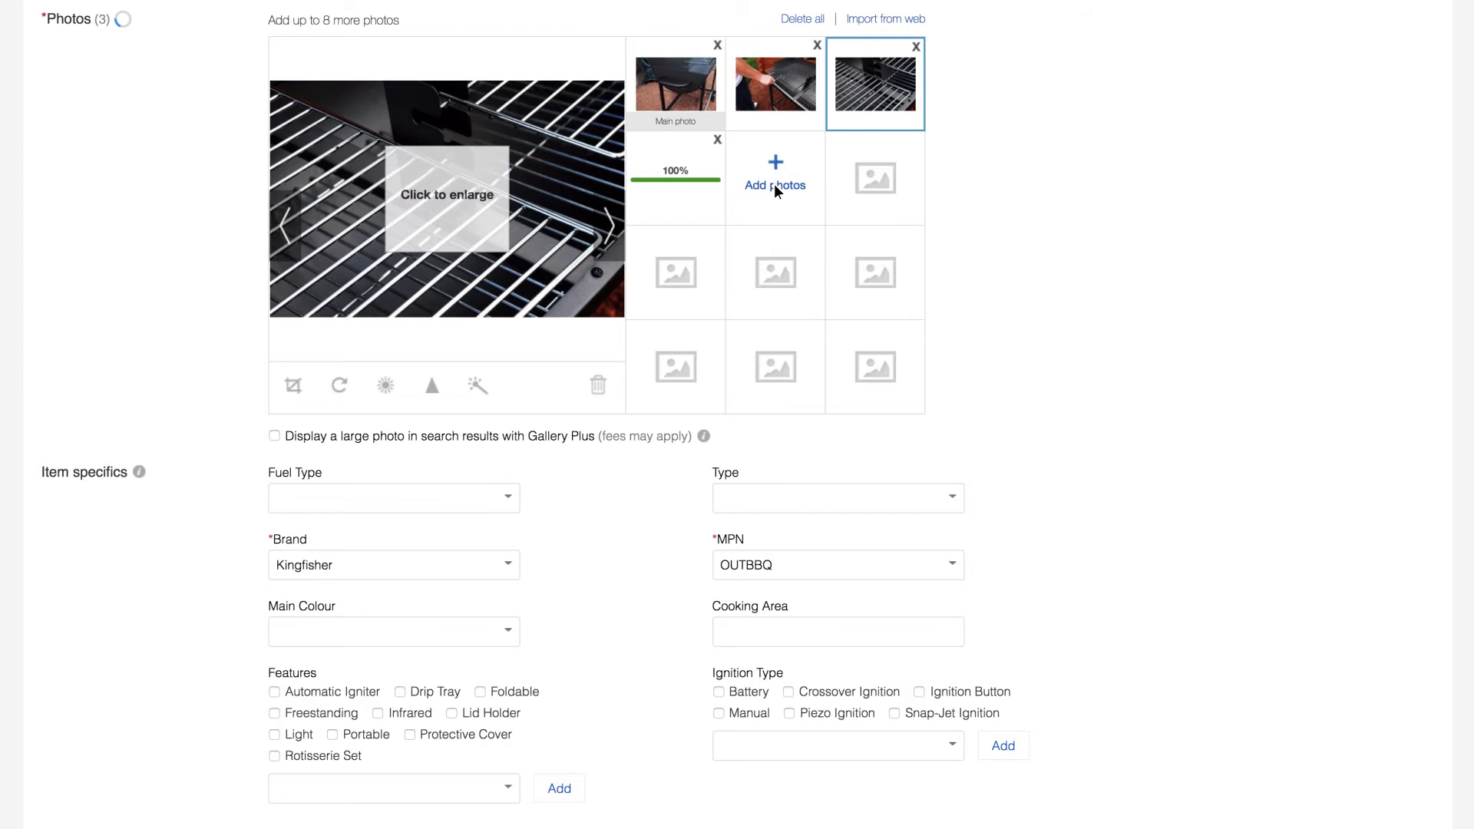
pyautogui.click(775, 185)
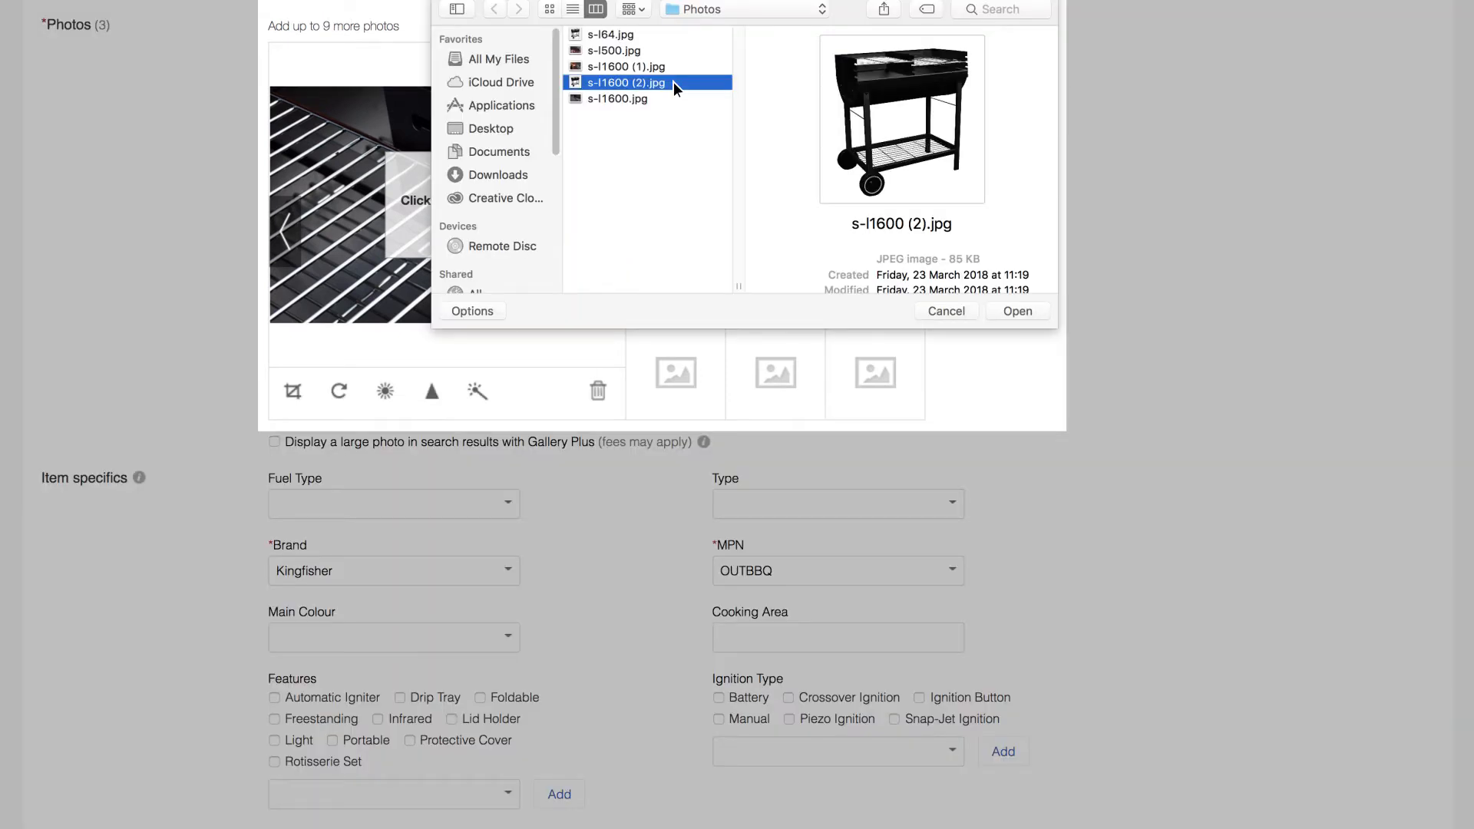
pyautogui.click(1008, 311)
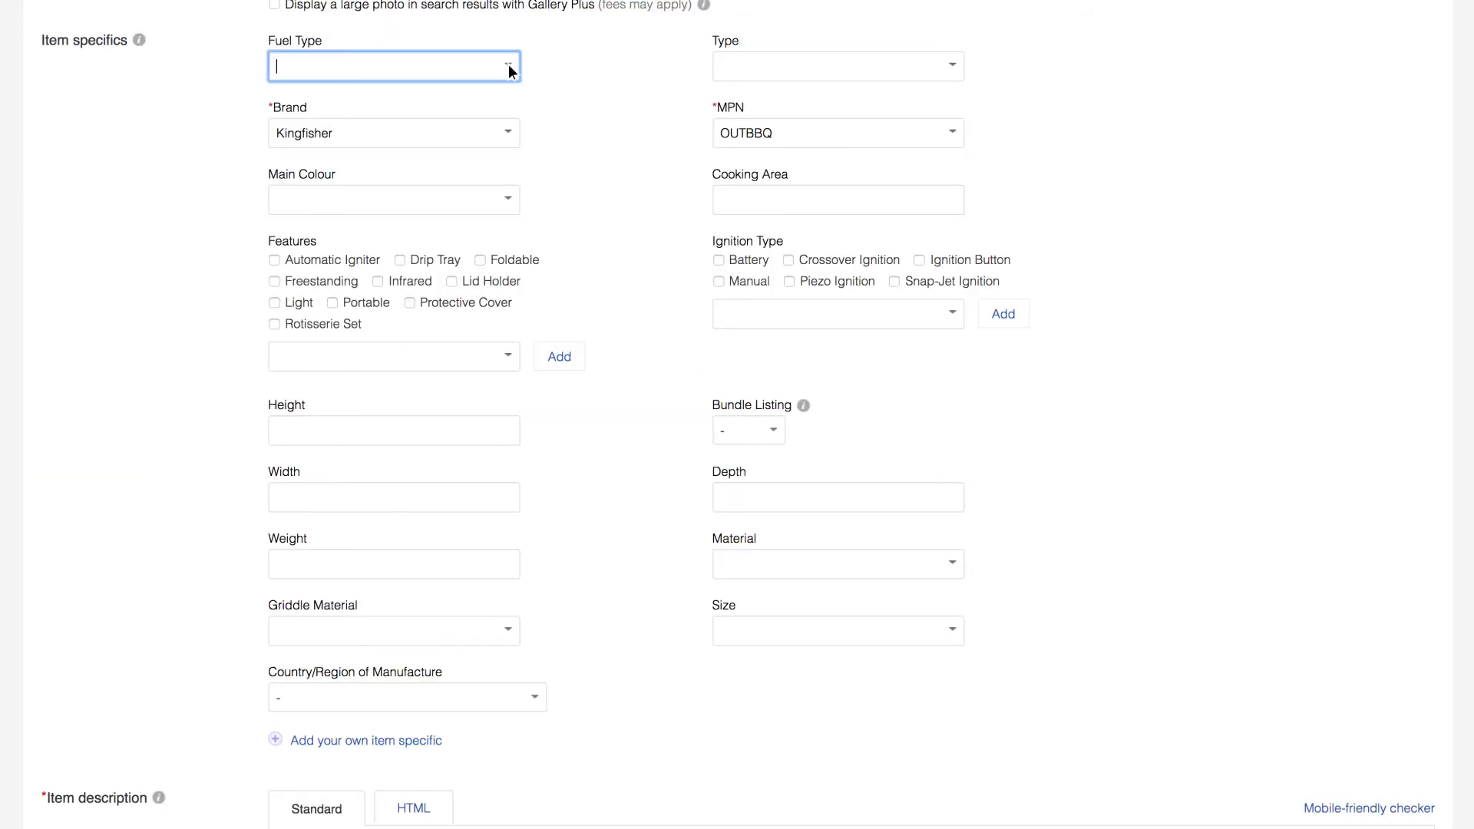
# Step: Set the fuel type to Gas and the main colour to Black in the item specifics
pyautogui.click(511, 69)
pyautogui.click(403, 135)
pyautogui.click(951, 66)
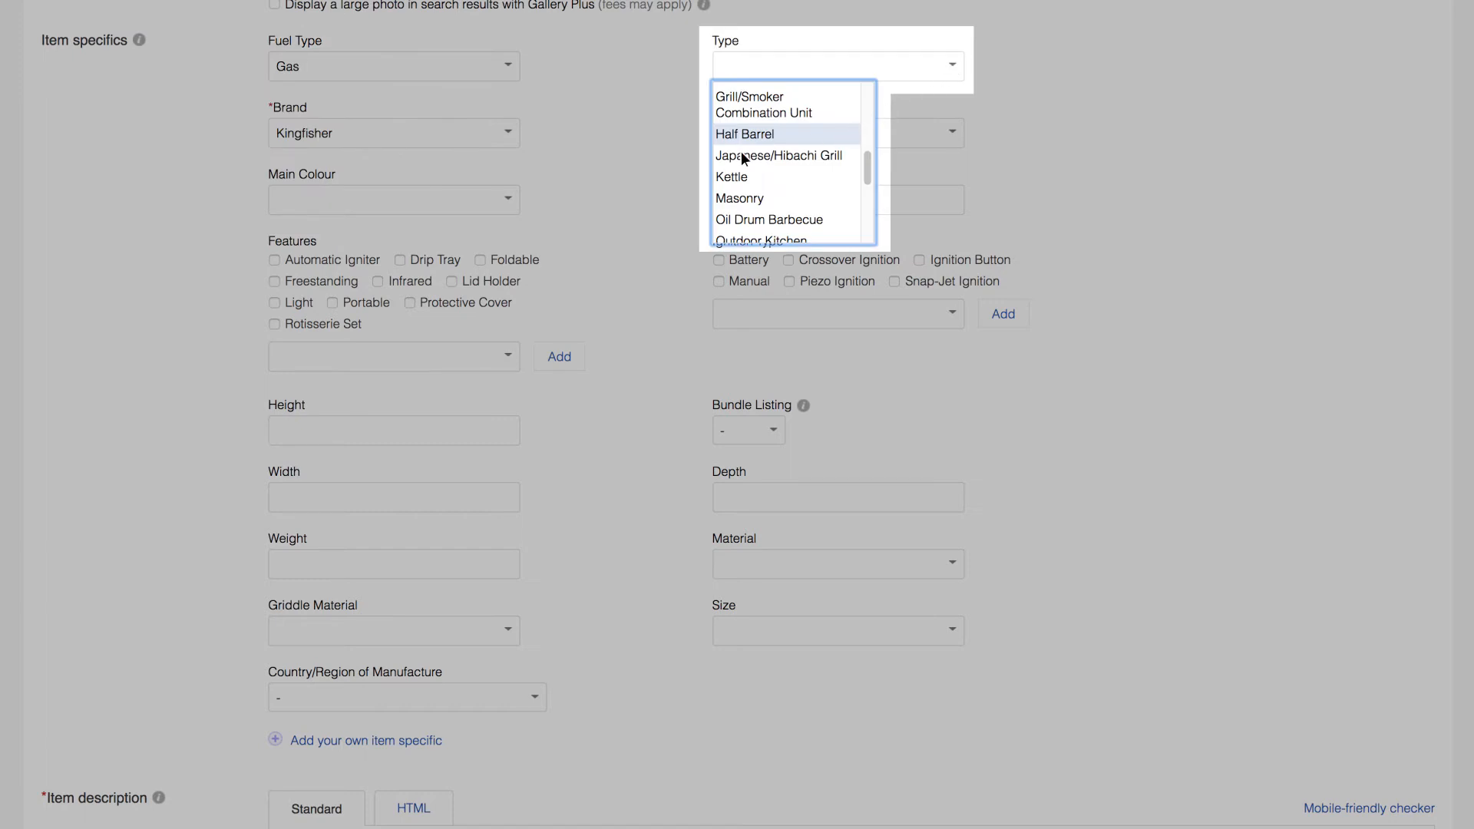
pyautogui.click(493, 202)
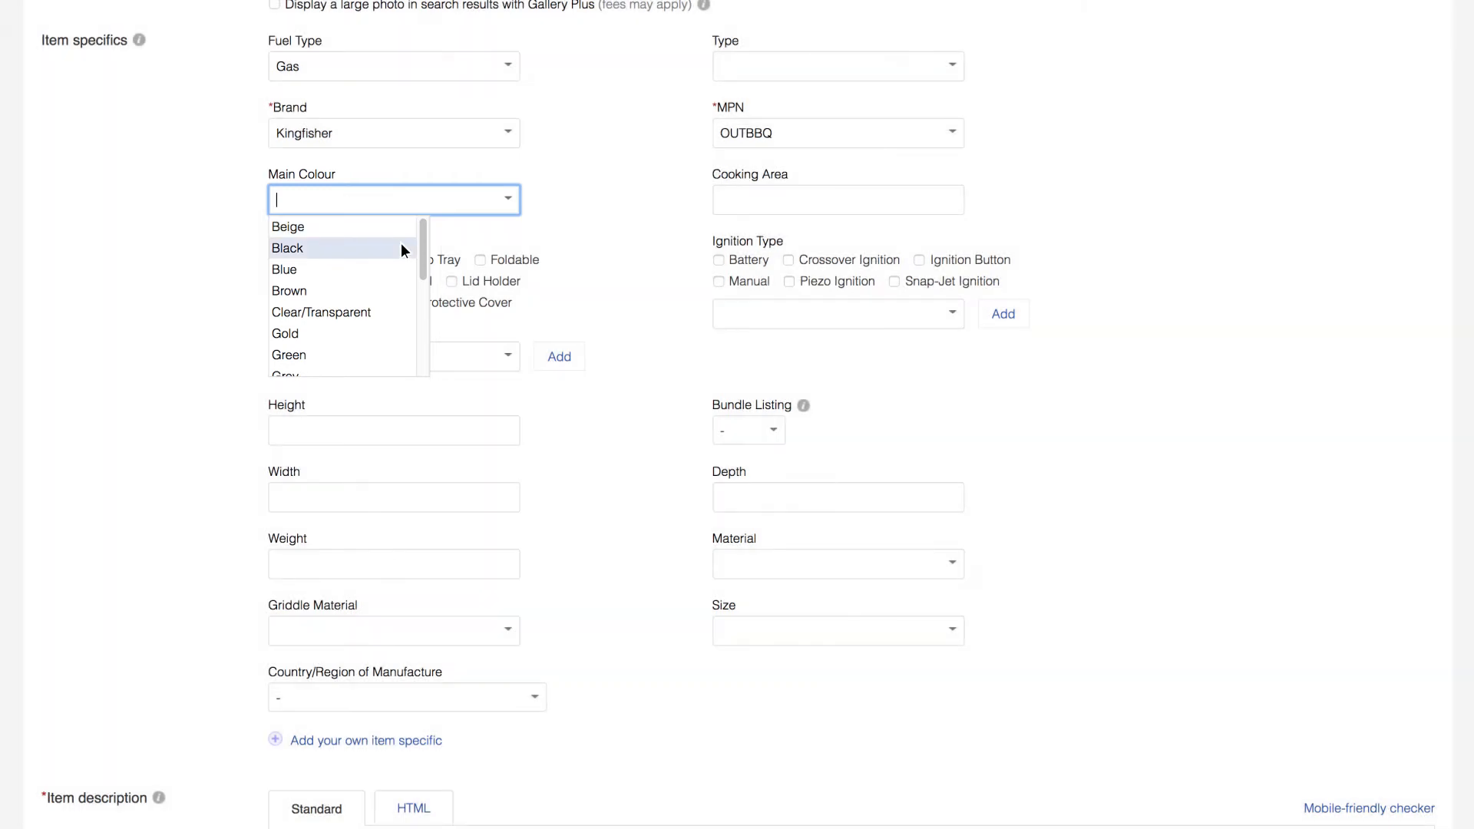
pyautogui.click(401, 248)
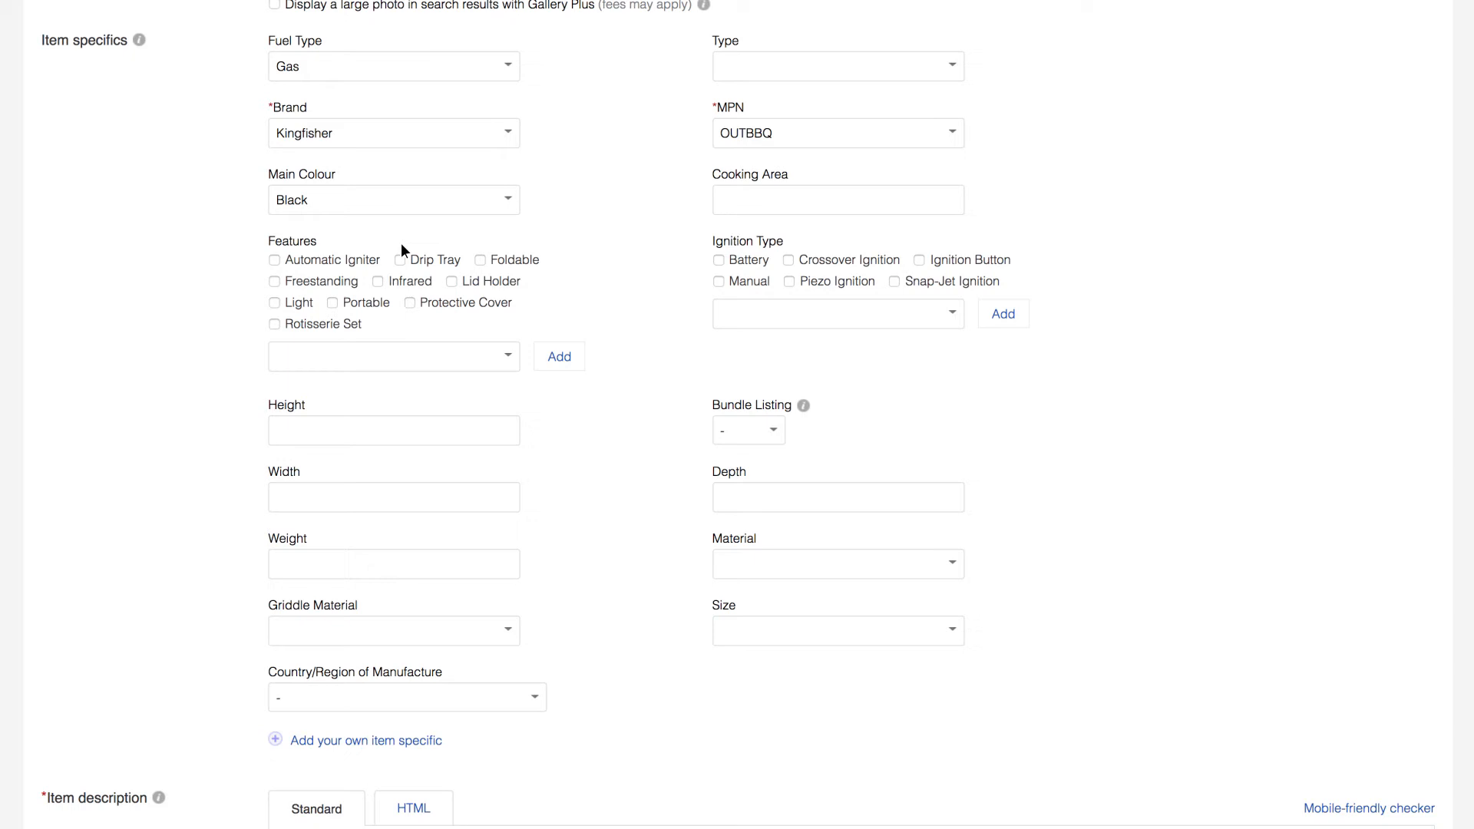
# Step: Describe the item as "This high-quality half drum BBQ from Kingfisher BBQ range is perfect for use during the summer in the garden, patio area or while camping."
pyautogui.scroll(-5, 343, 363)
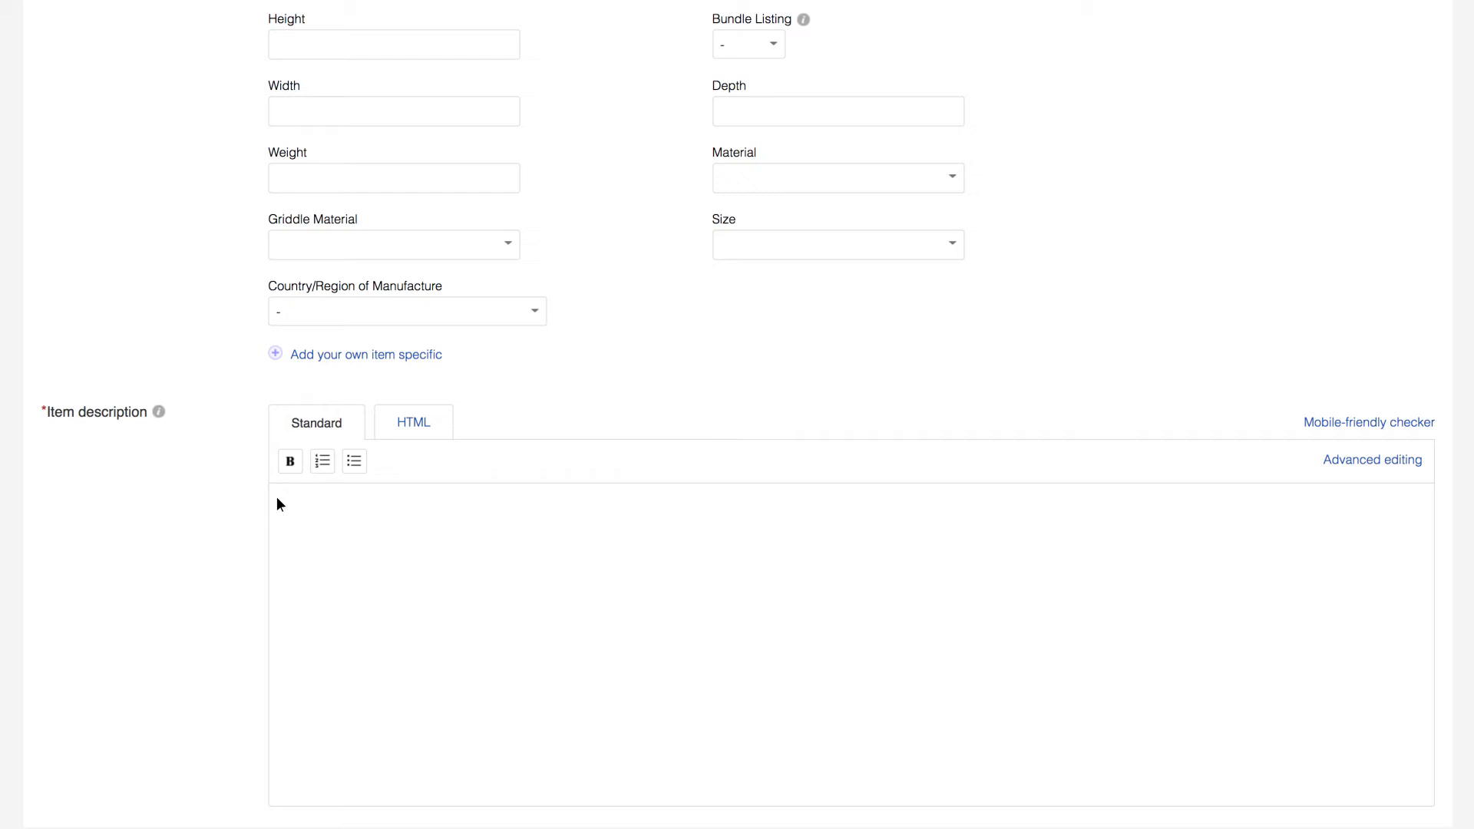
pyautogui.write('This high-quality half drum BBQ from Kingfisher BBQ range is')
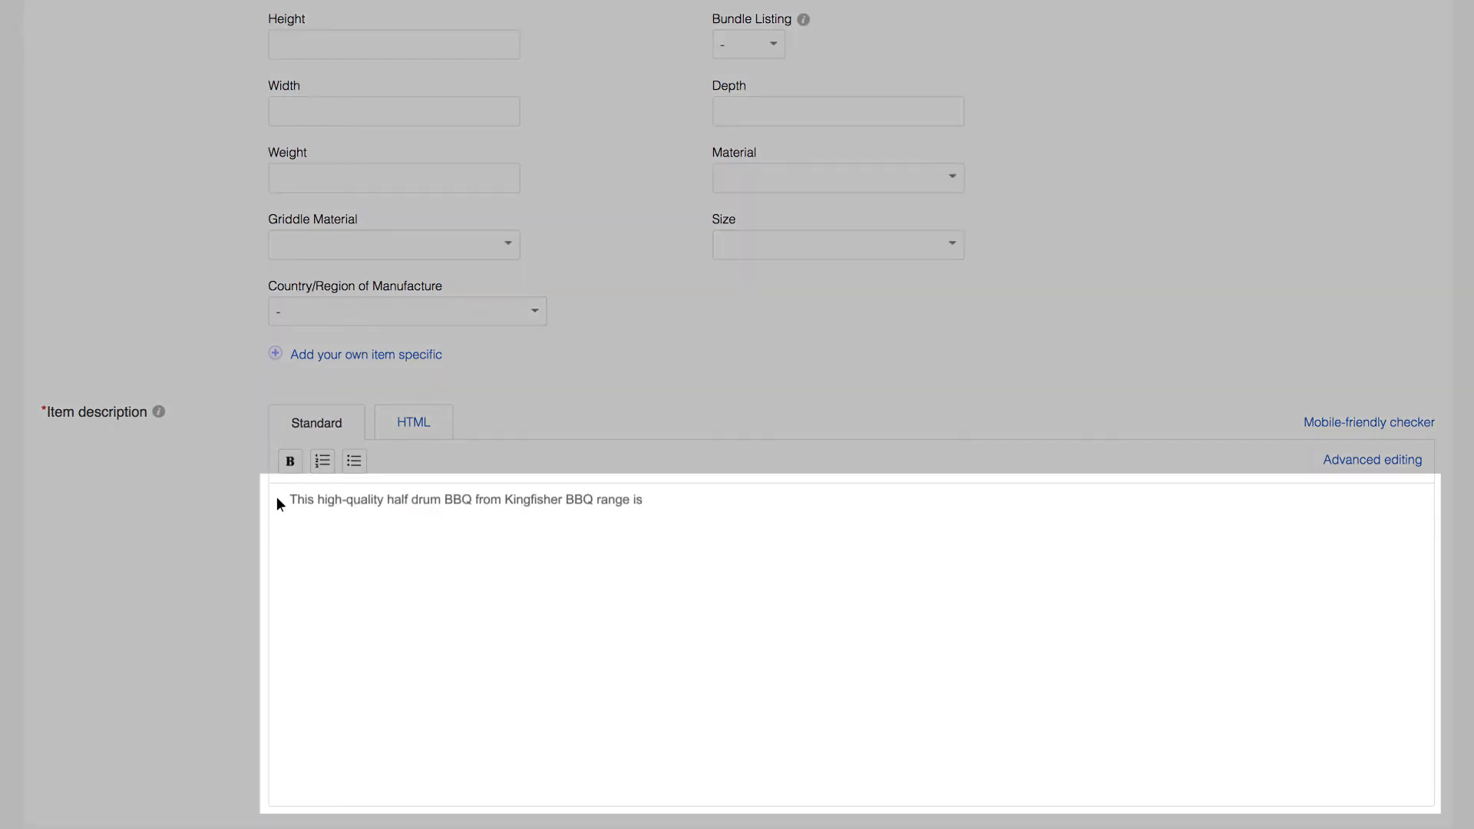
pyautogui.write(' perfect for use during the summer in the garden, patio area or while camping.')
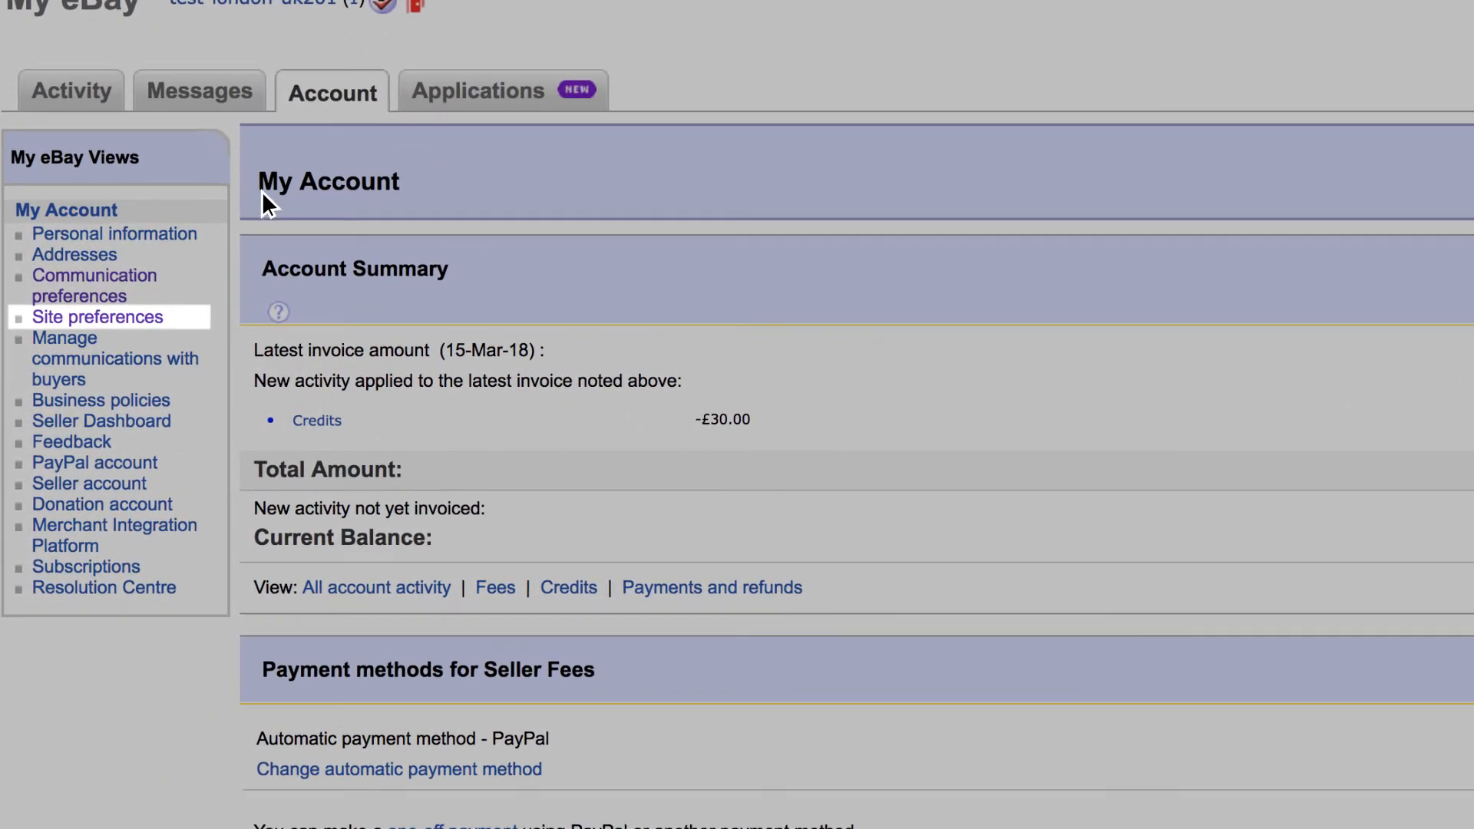
# Step: Open the business seller information shown on the View item page for editing in the account's site preferences
pyautogui.click(145, 317)
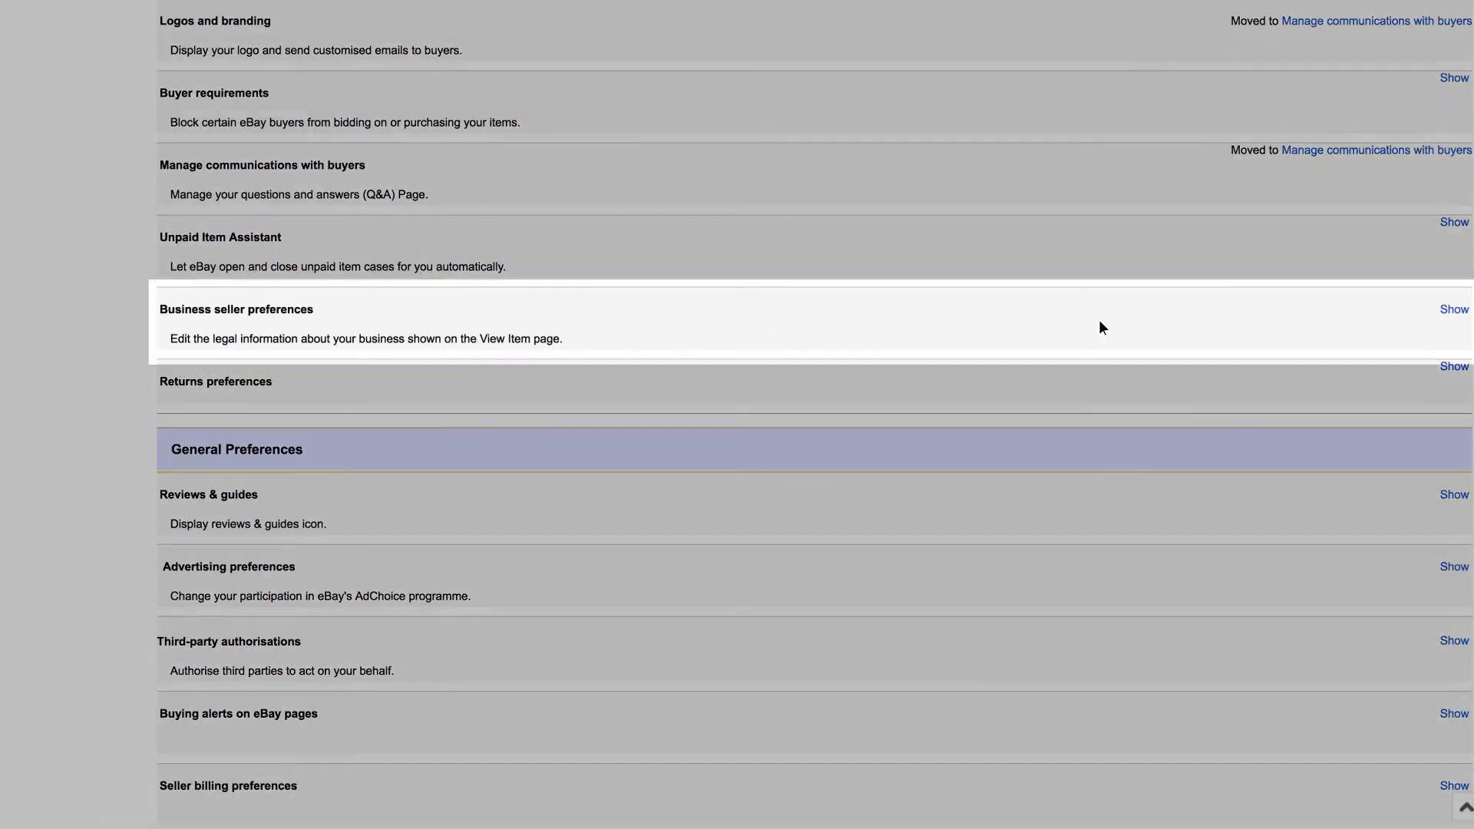
pyautogui.click(1453, 310)
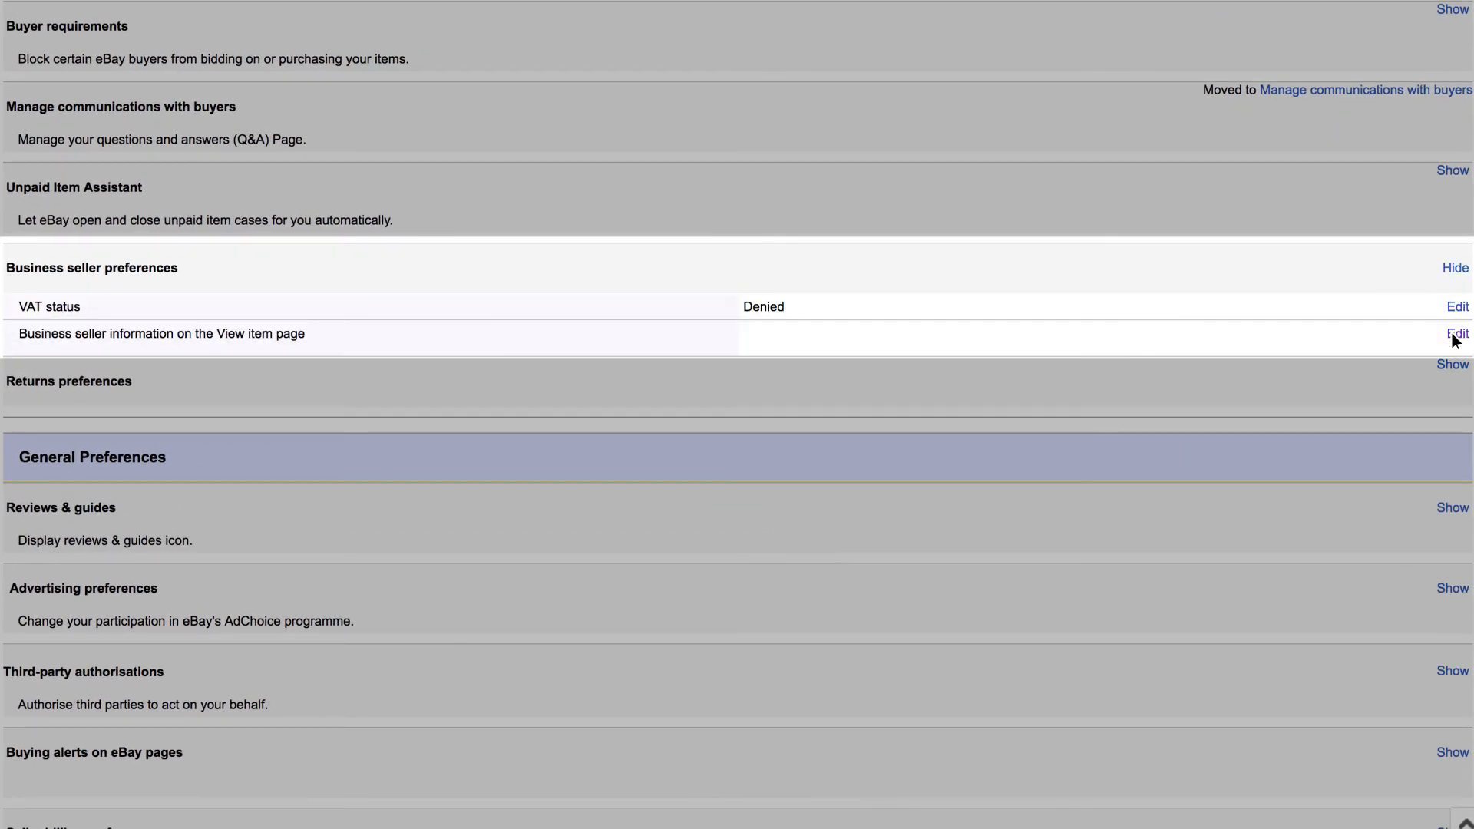
pyautogui.click(1455, 333)
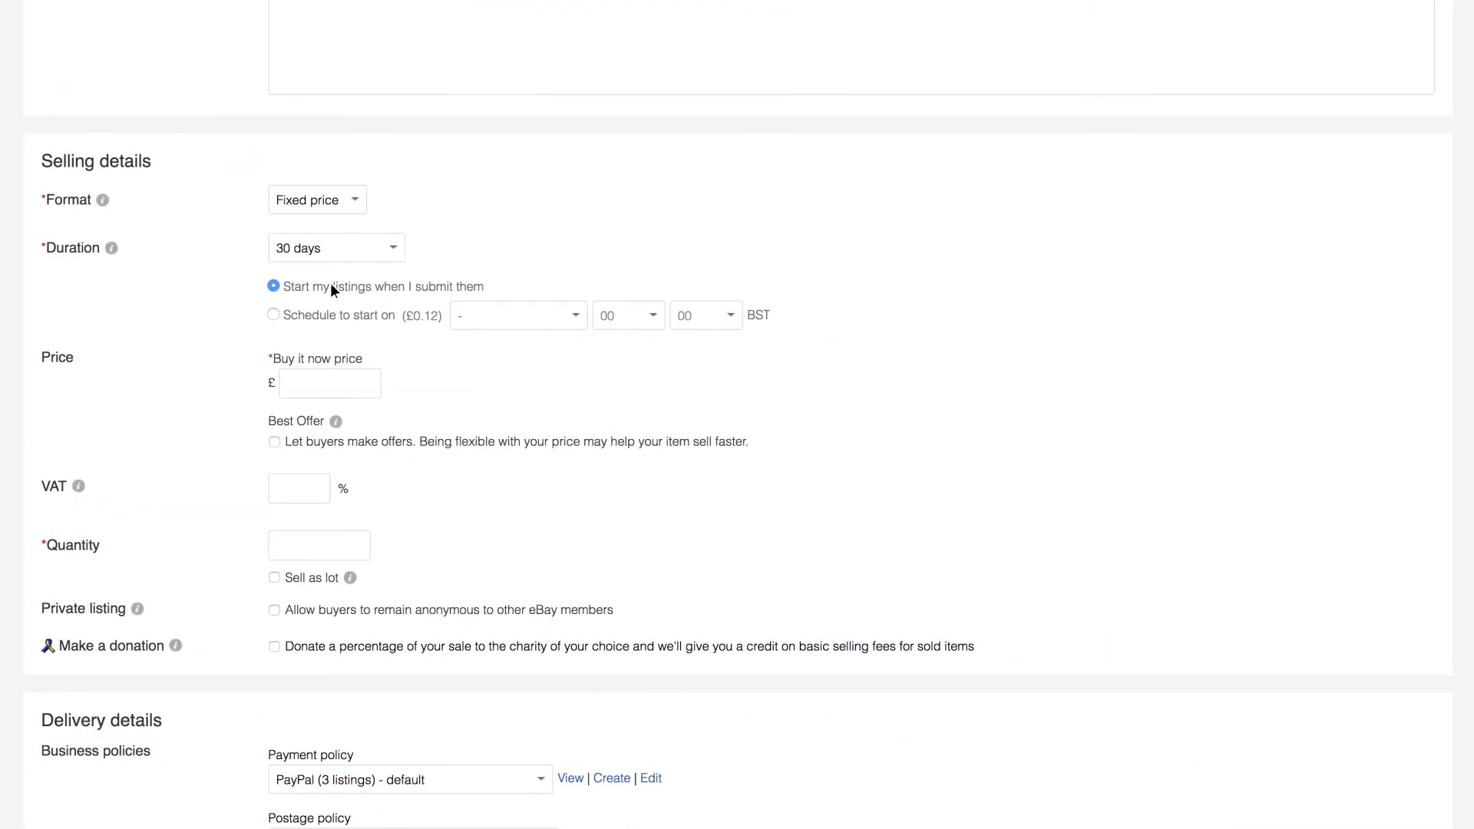
# Step: Keep the listing format at Fixed price and set the duration to Good 'Til Cancelled
pyautogui.click(354, 200)
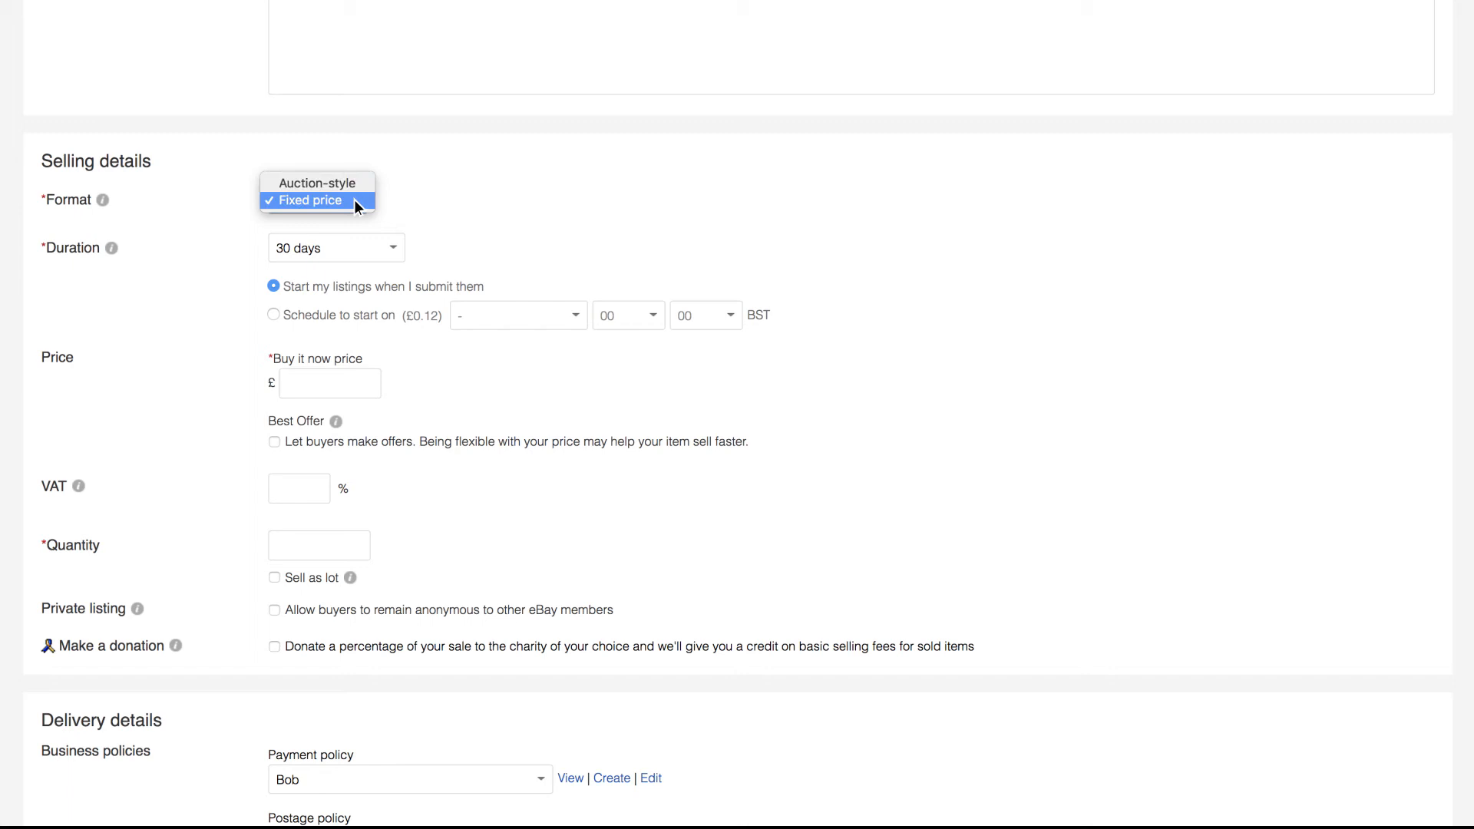
pyautogui.click(353, 200)
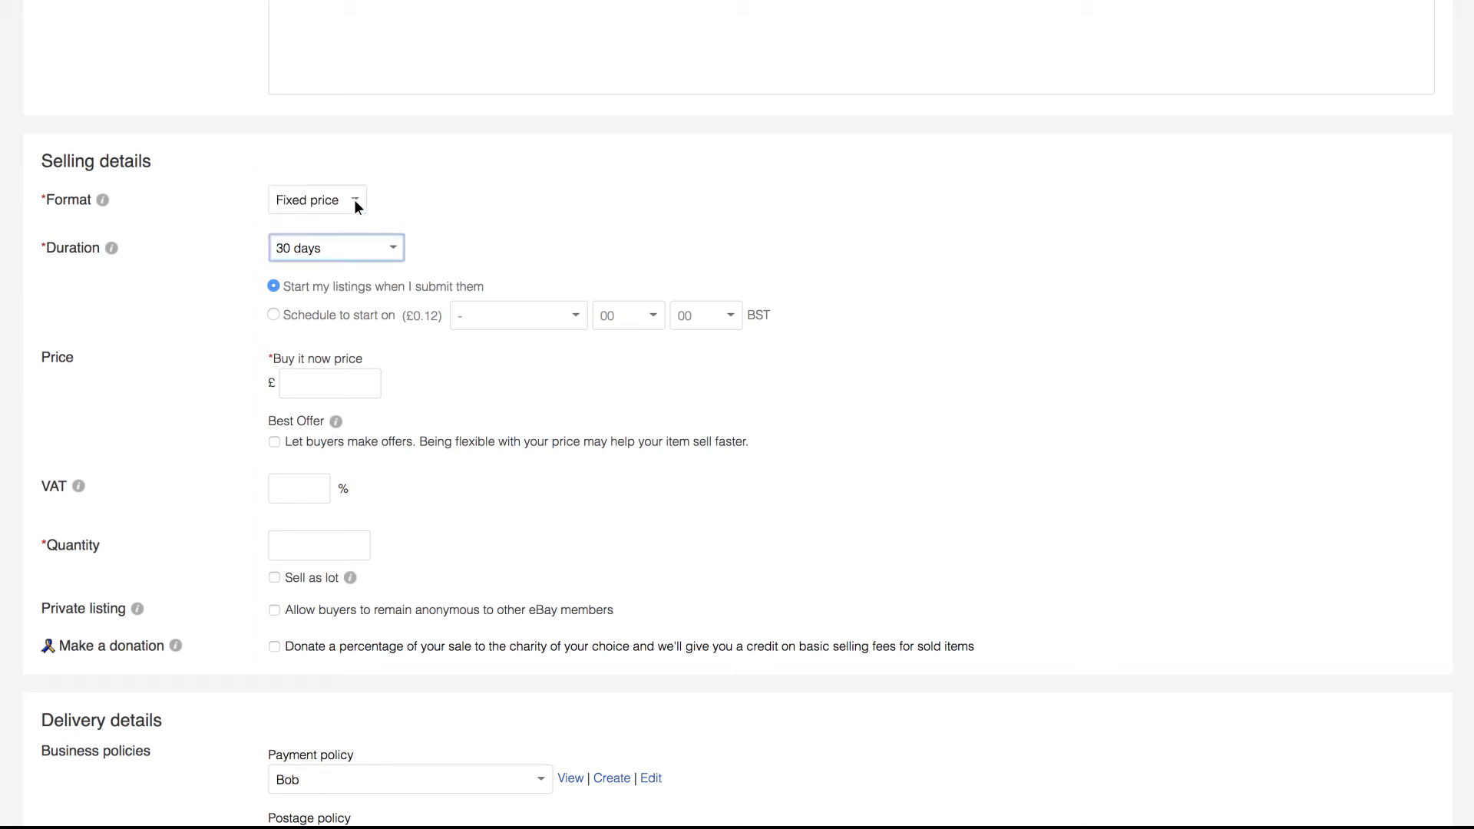
pyautogui.click(394, 246)
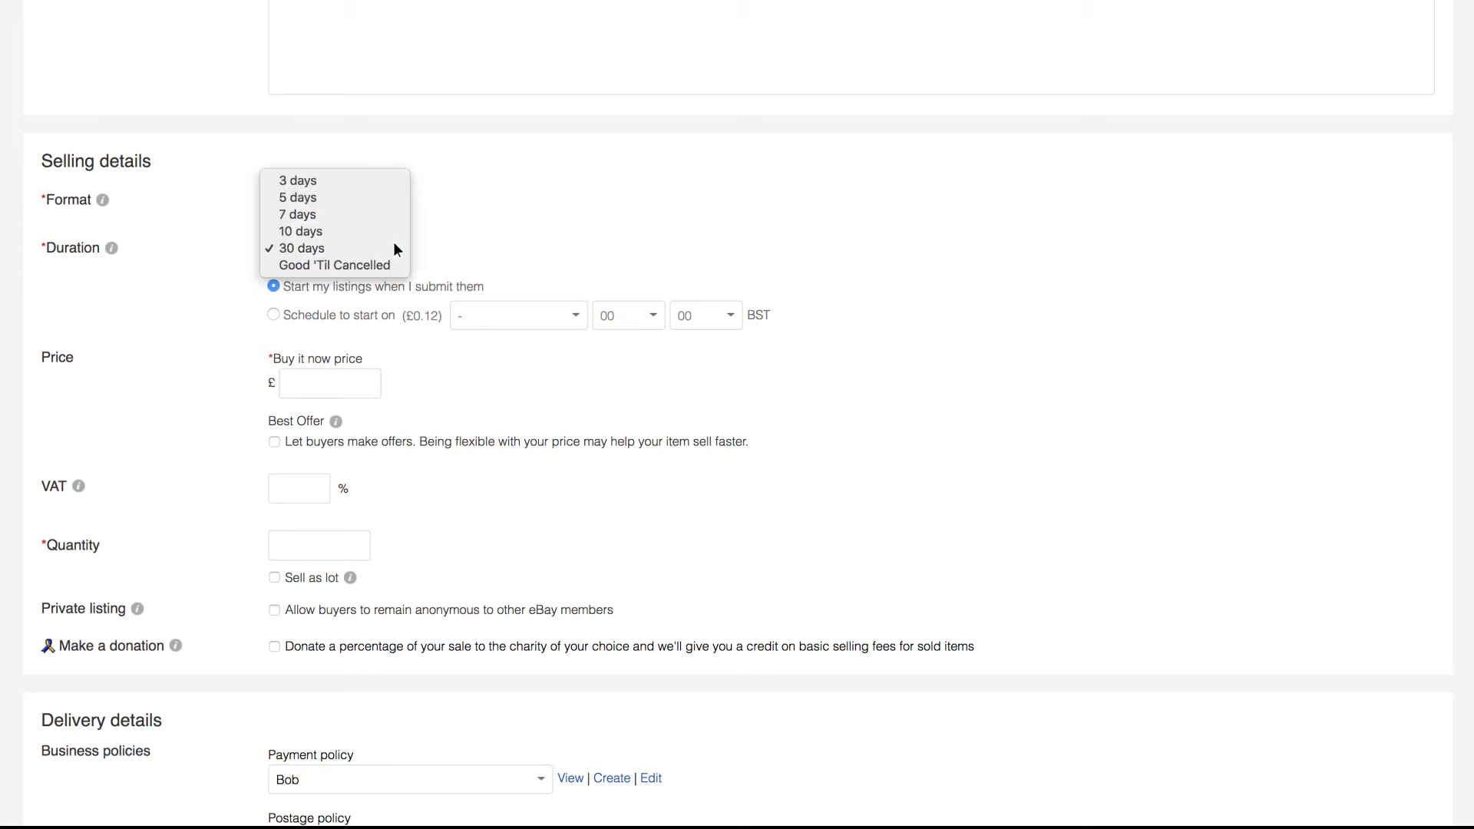
pyautogui.click(394, 263)
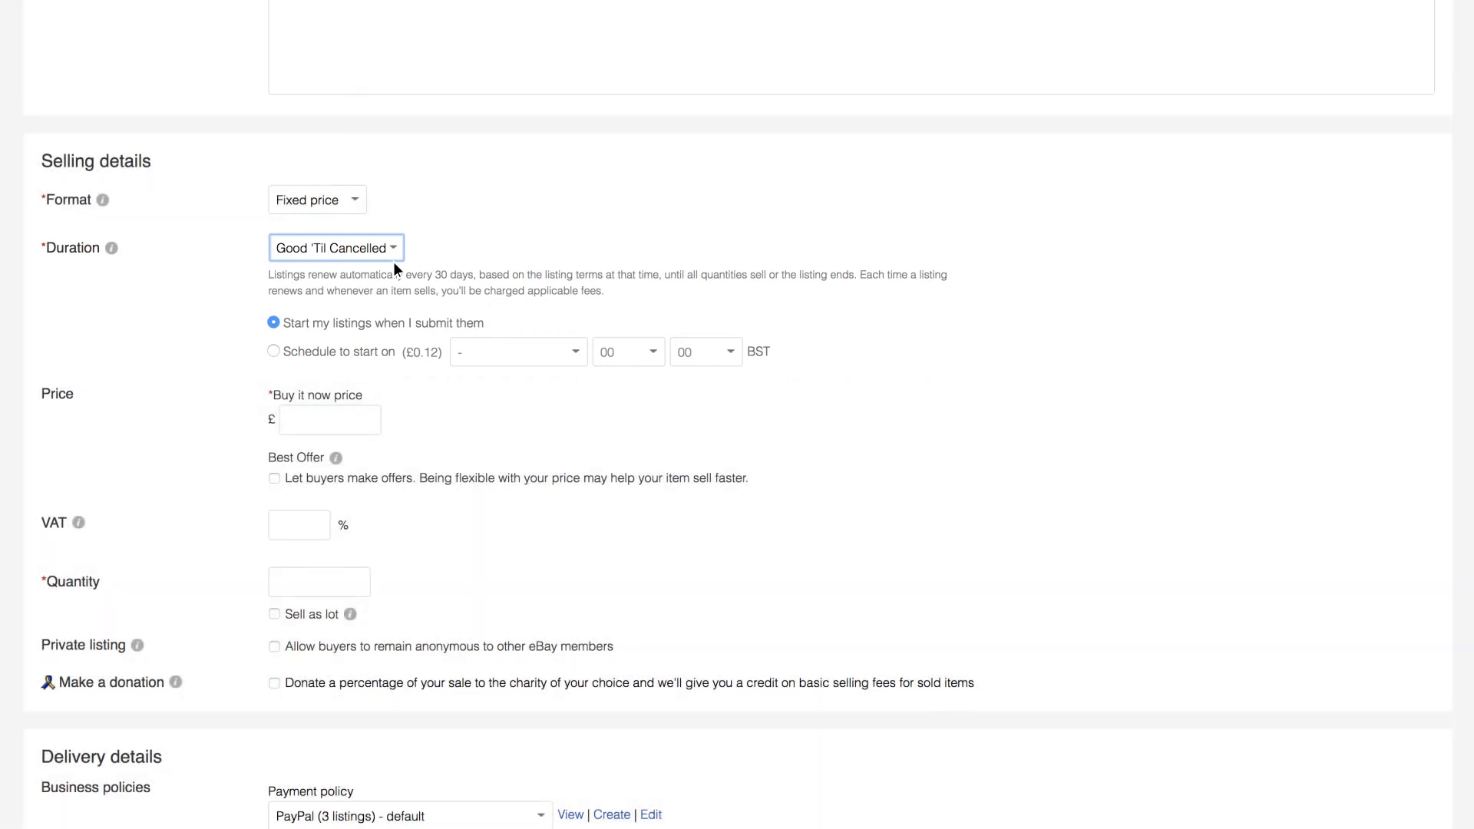
# Step: Fill in the selling details with a Buy it now price of £100, 20% VAT and a quantity of 50
pyautogui.click(285, 428)
pyautogui.write('100')
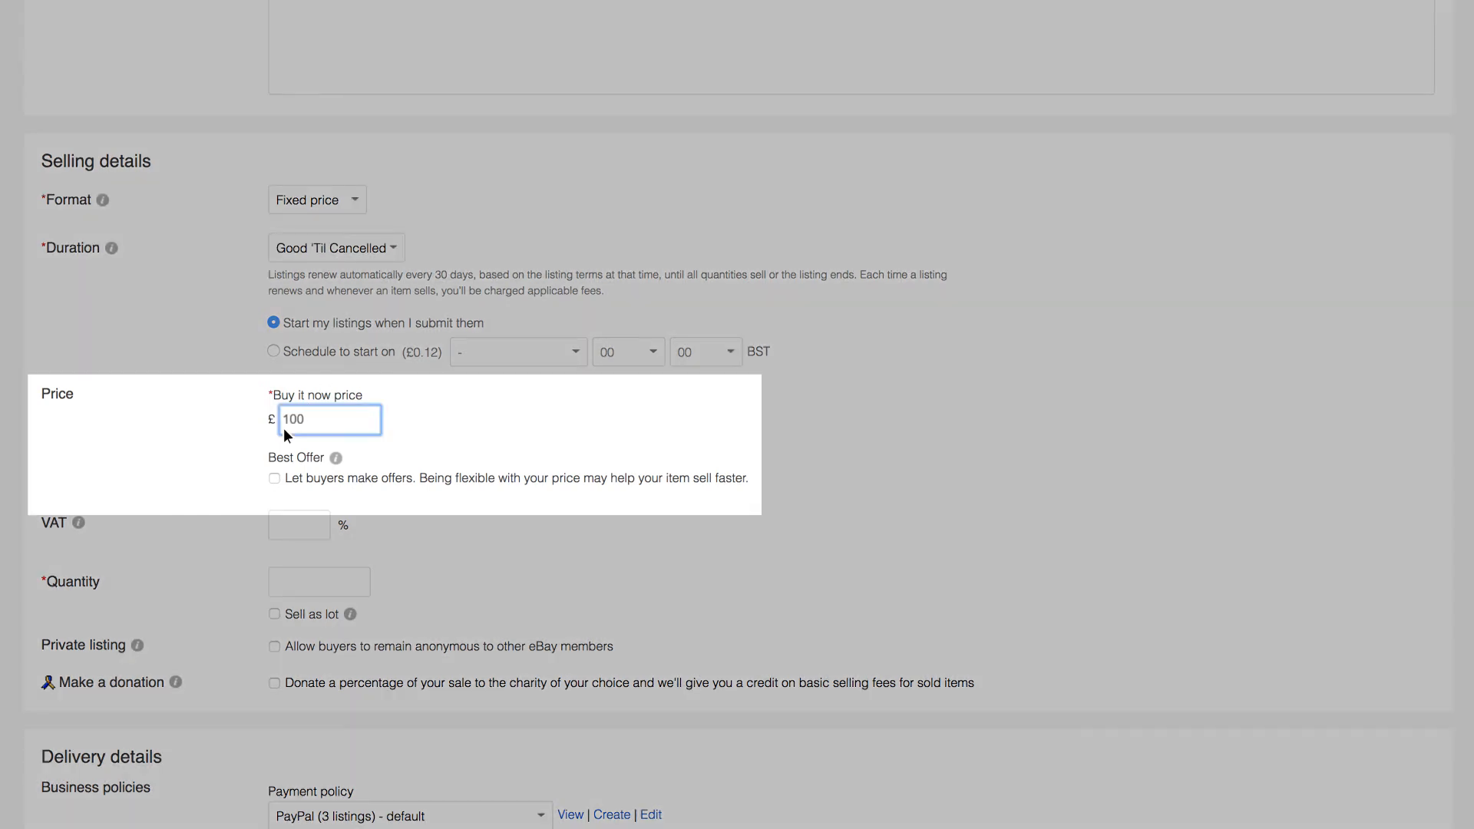
pyautogui.click(283, 534)
pyautogui.write('20')
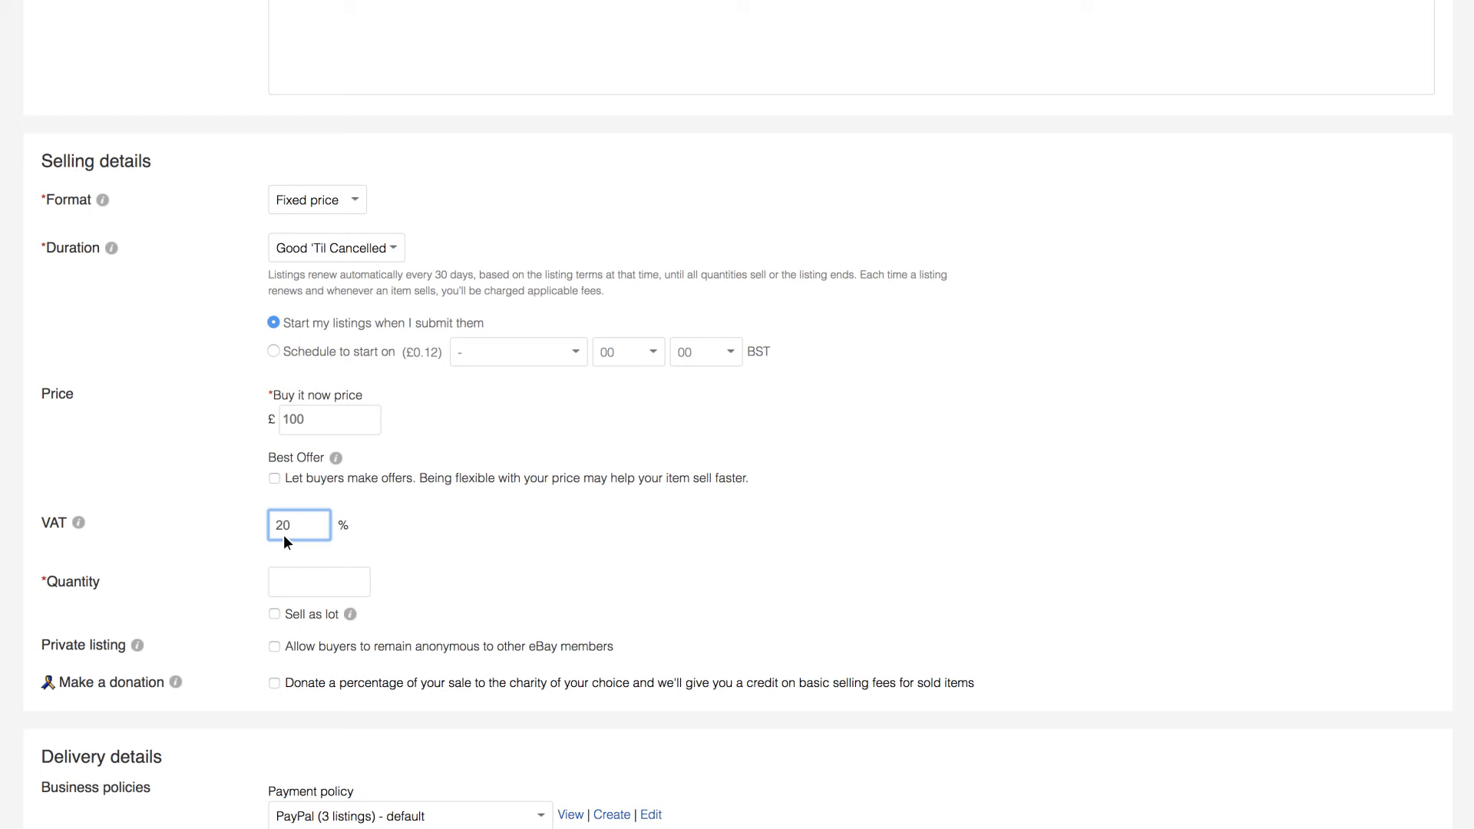
pyautogui.click(284, 586)
pyautogui.write('50')
# Step: Open the form for creating a new payment policy and review its payment method options
pyautogui.scroll(-7, 284, 585)
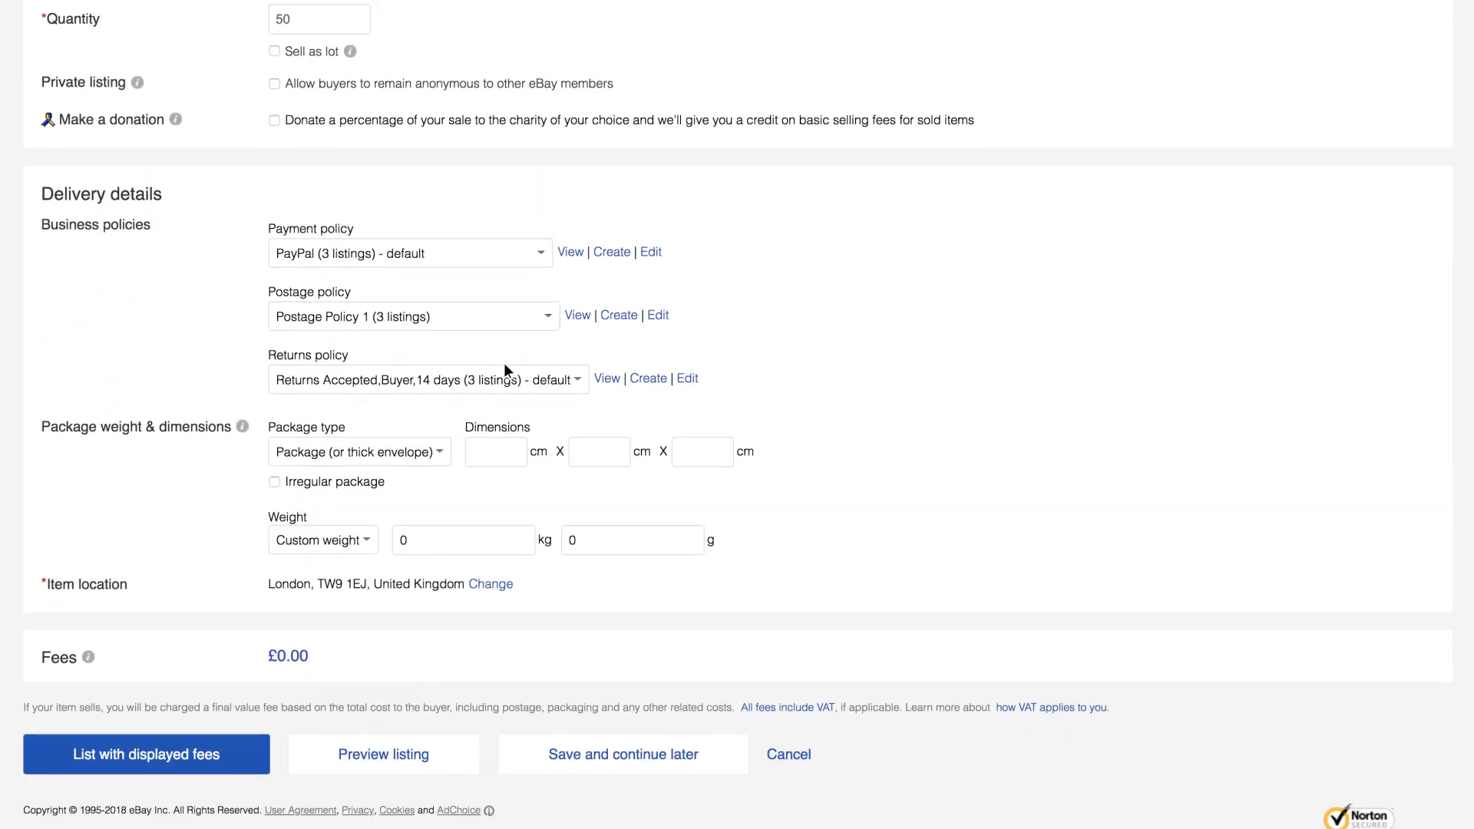
pyautogui.click(611, 252)
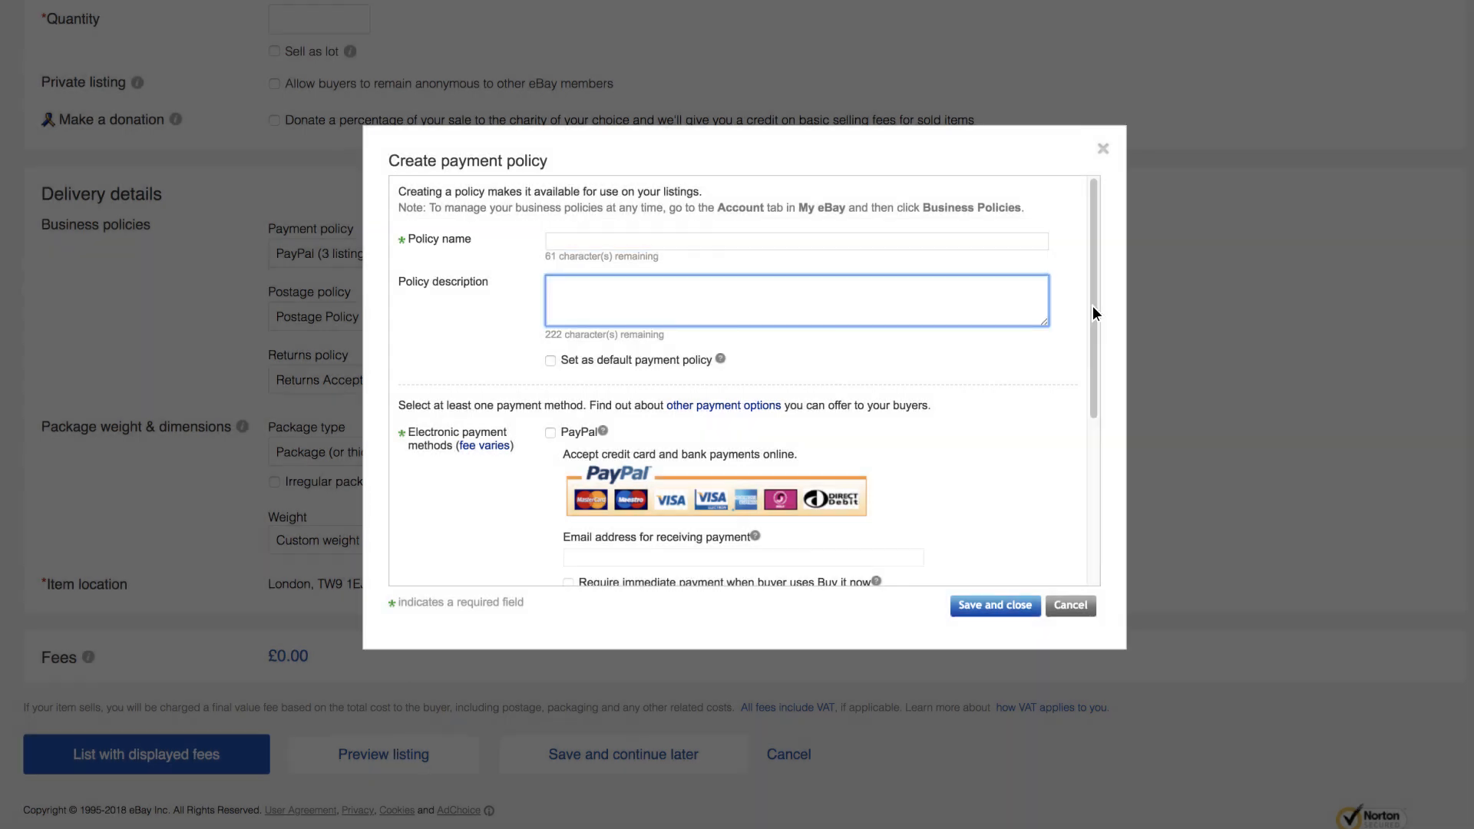
pyautogui.moveTo(1094, 305); pyautogui.dragTo(1091, 472)
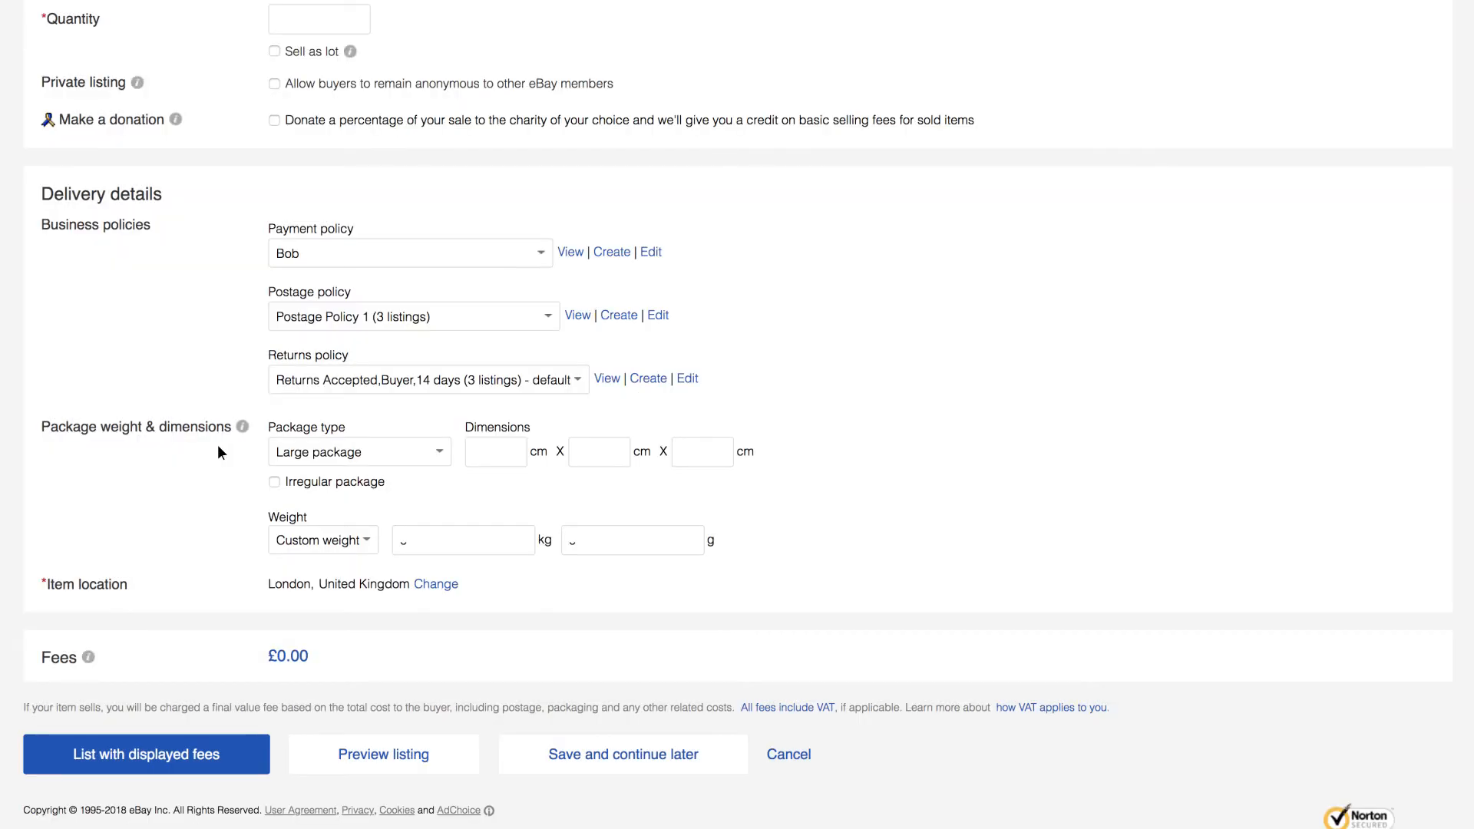
# Step: Enter package dimensions of 55 x 150 x 75 cm and 2045 for the custom weight in the delivery details
pyautogui.write('55')
pyautogui.press('Tab')
pyautogui.write('150')
pyautogui.press('Tab')
pyautogui.write('75')
pyautogui.press('Tab')
pyautogui.write('2045')
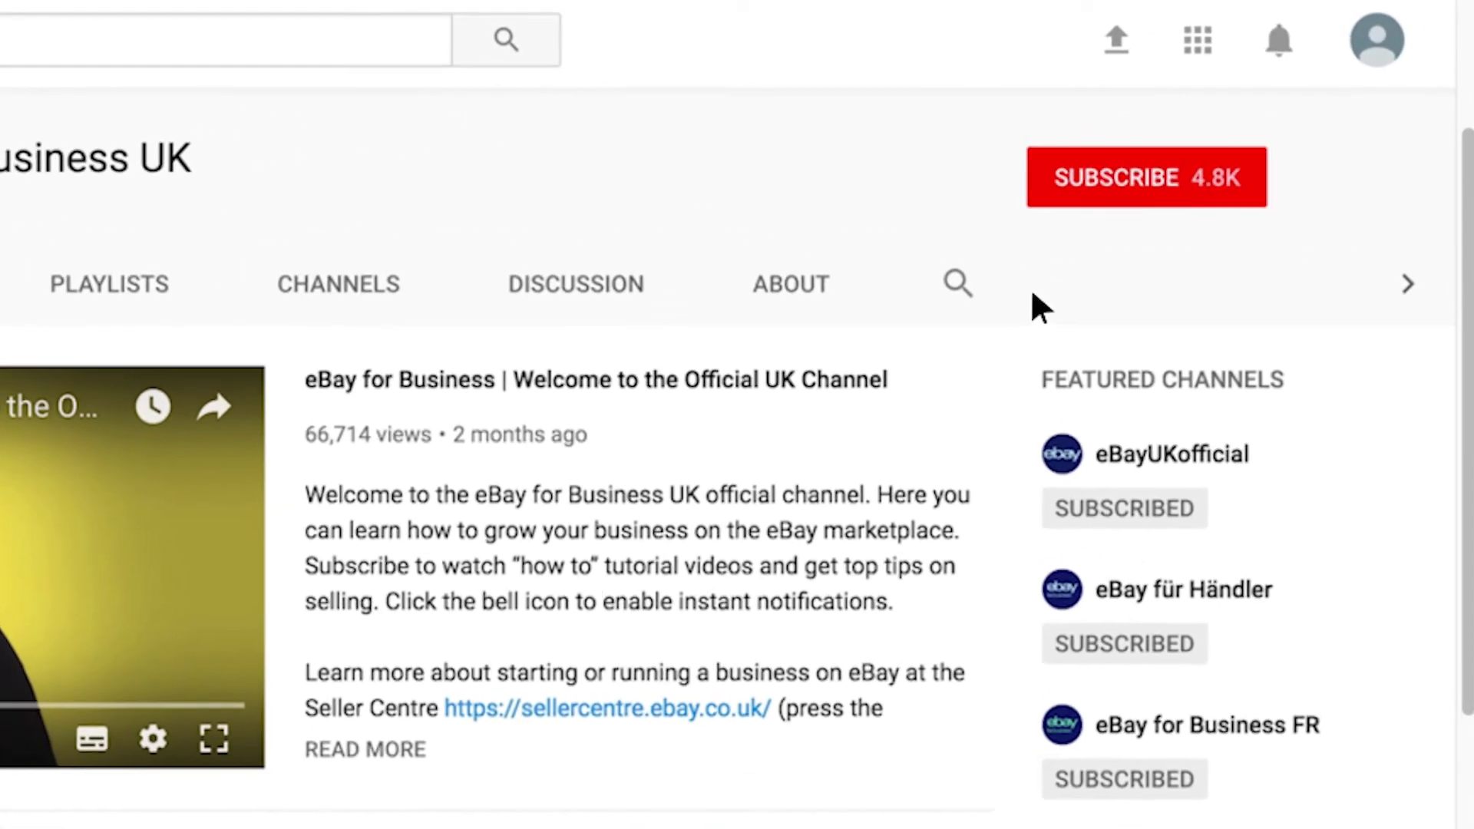
# Step: Switch to YouTube, subscribe to the eBay for Business UK channel and turn on its notifications
pyautogui.click(1140, 176)
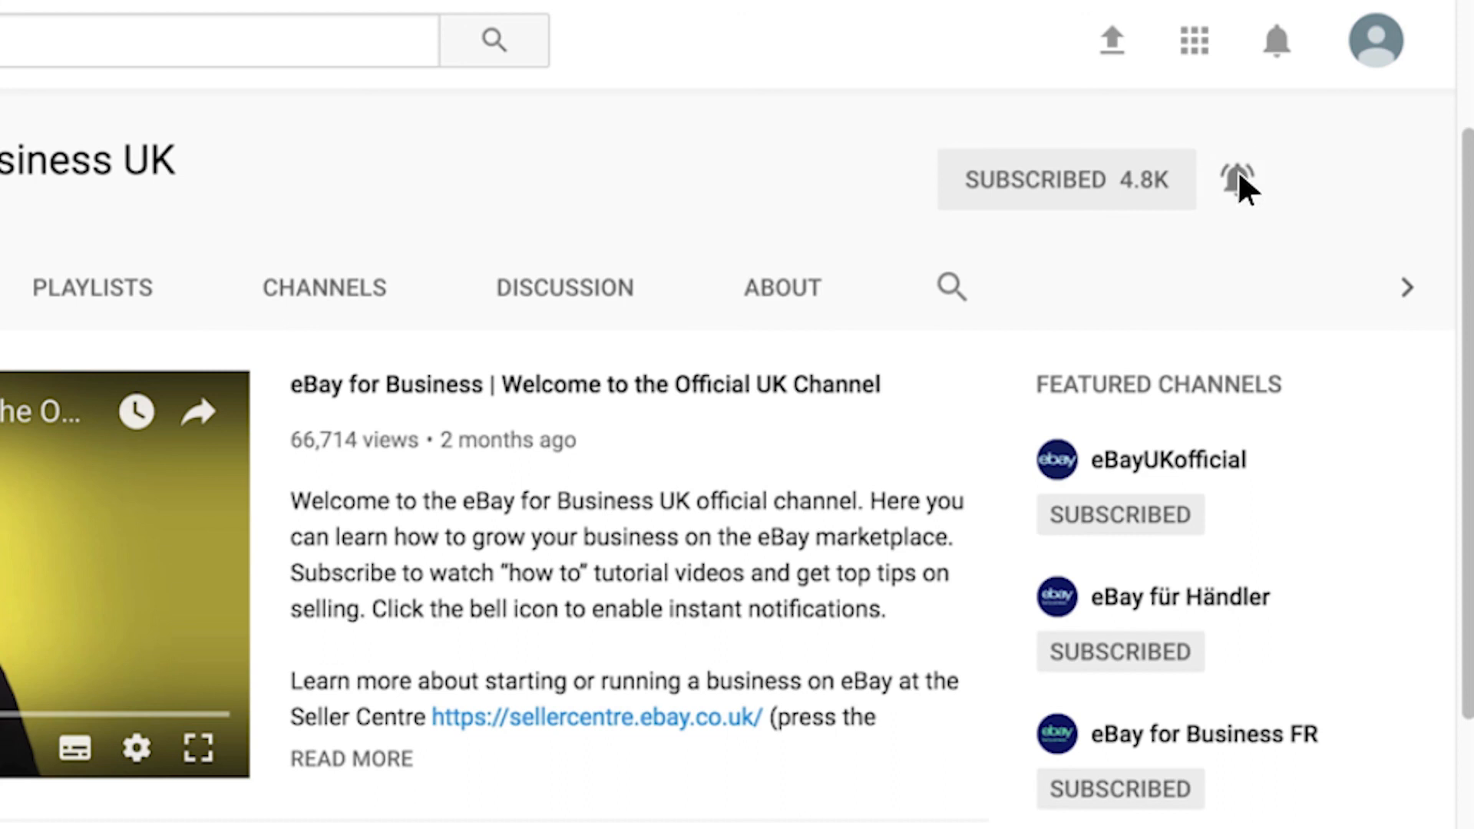
pyautogui.click(1238, 175)
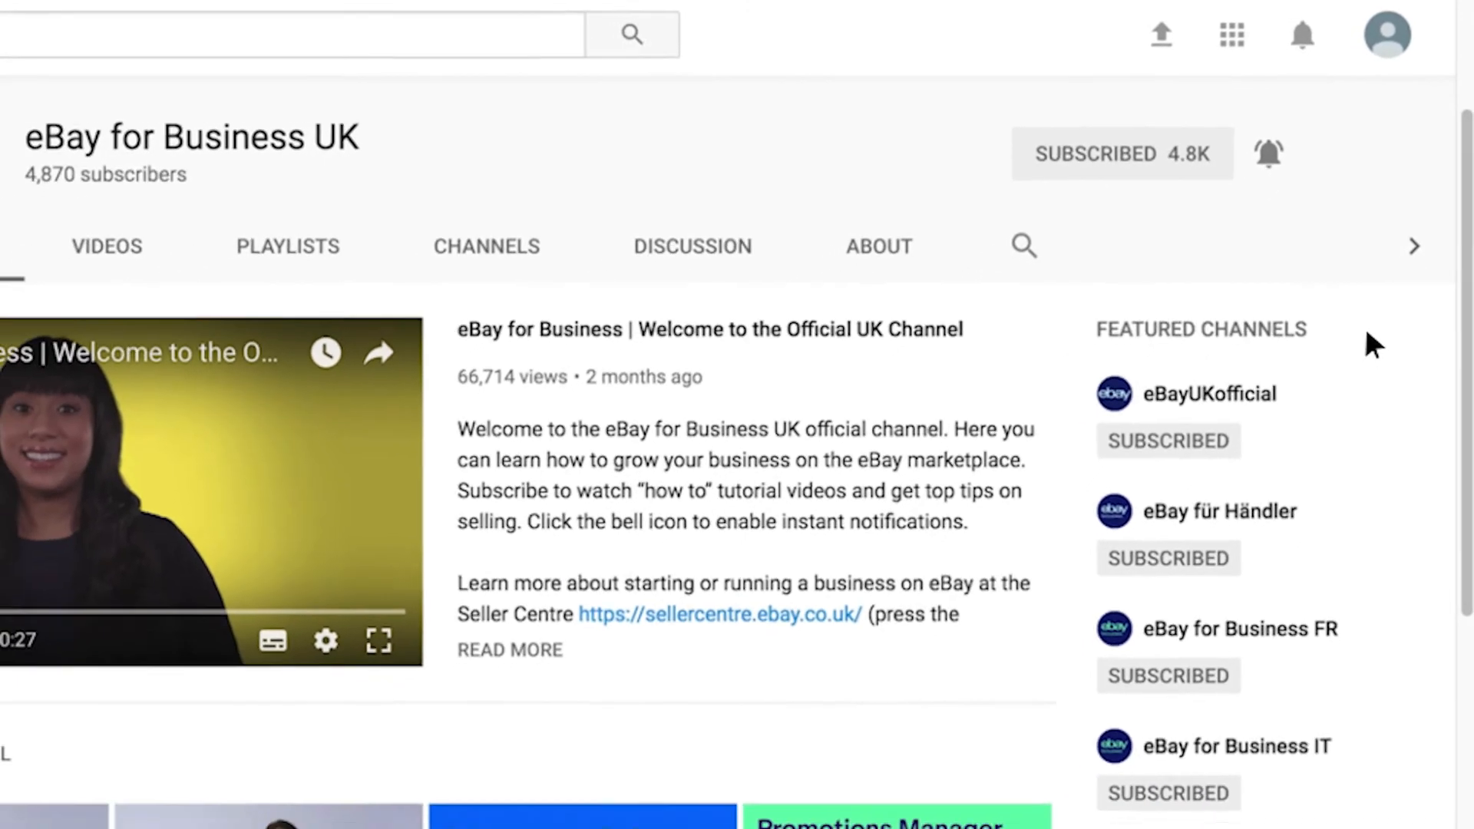